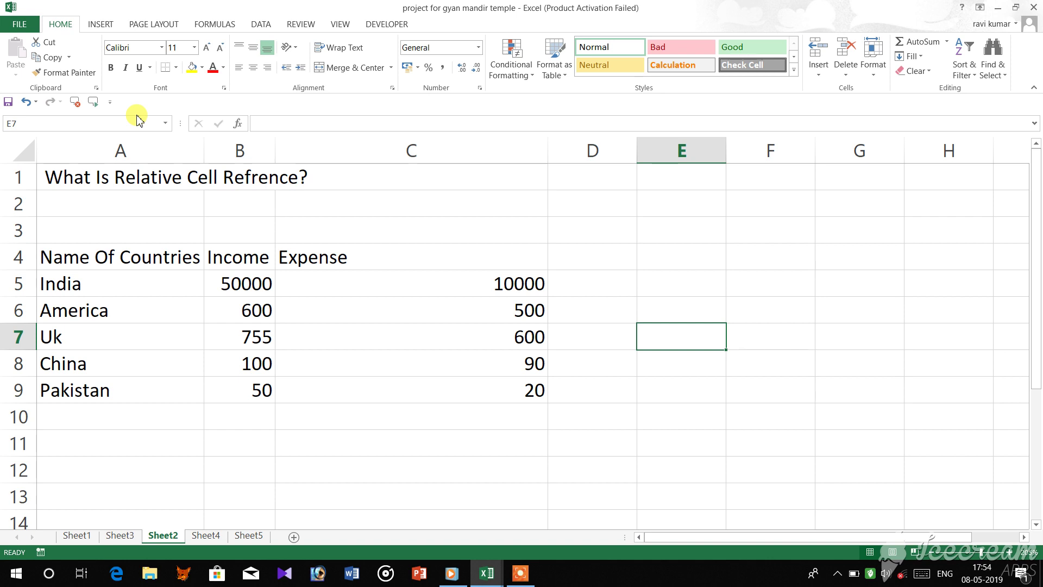
# Step: Merge and centre the title 'What Is Relative Cell Refrence?' across cells A1:C1
pyautogui.click(234, 178)
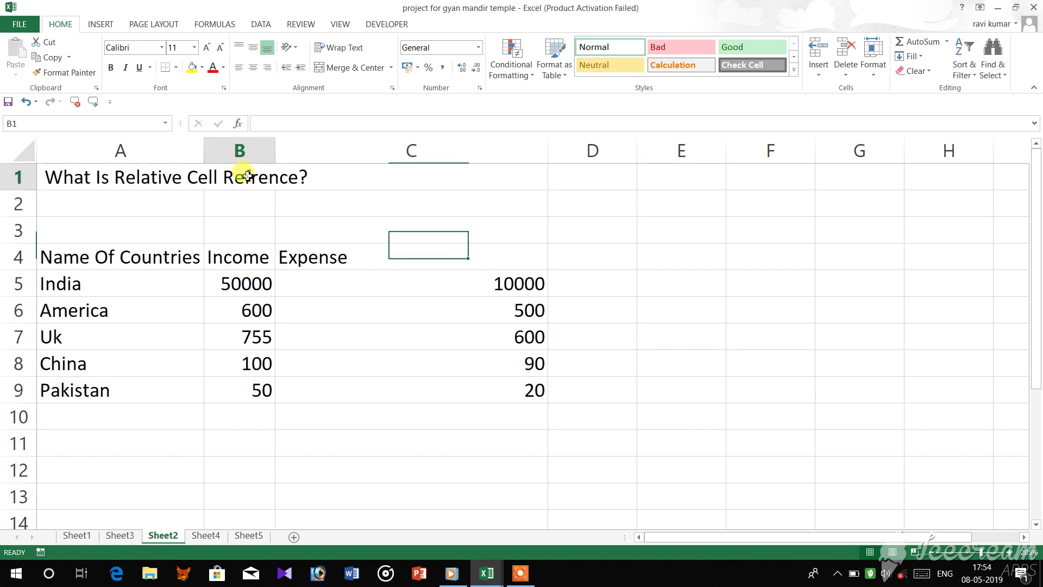
pyautogui.click(113, 179)
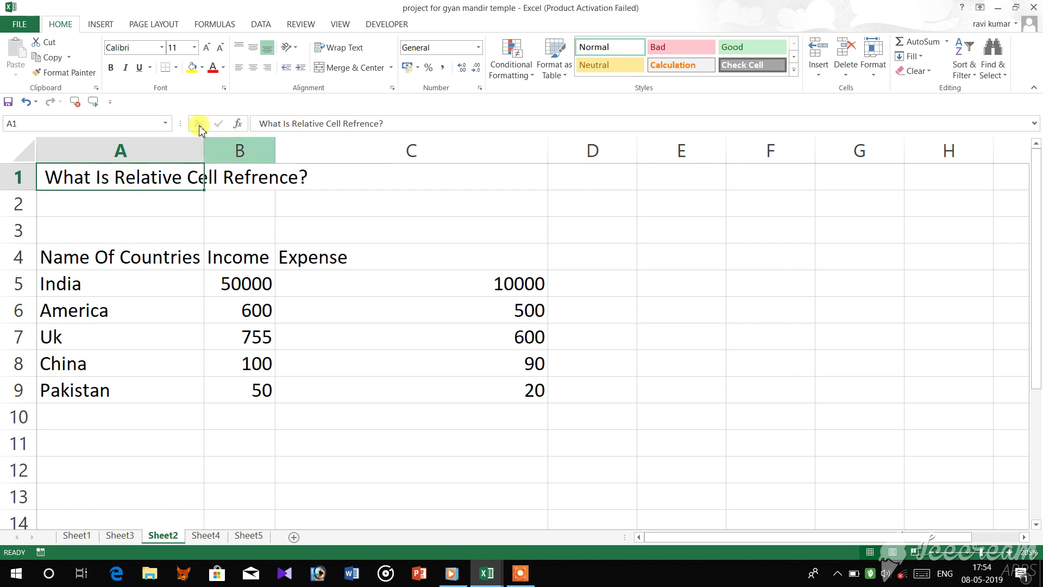
pyautogui.moveTo(152, 180); pyautogui.dragTo(409, 91)
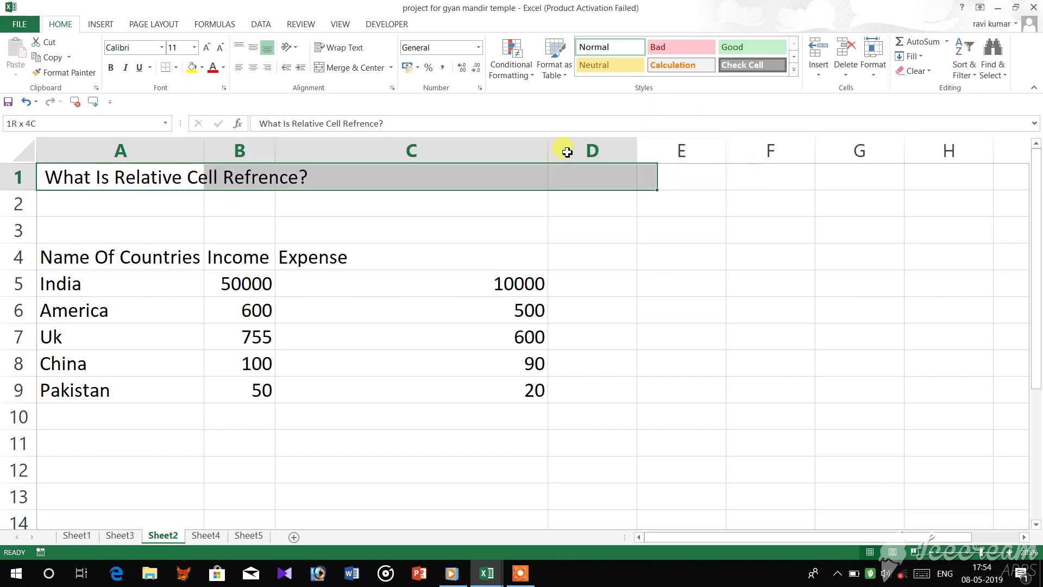
pyautogui.click(356, 67)
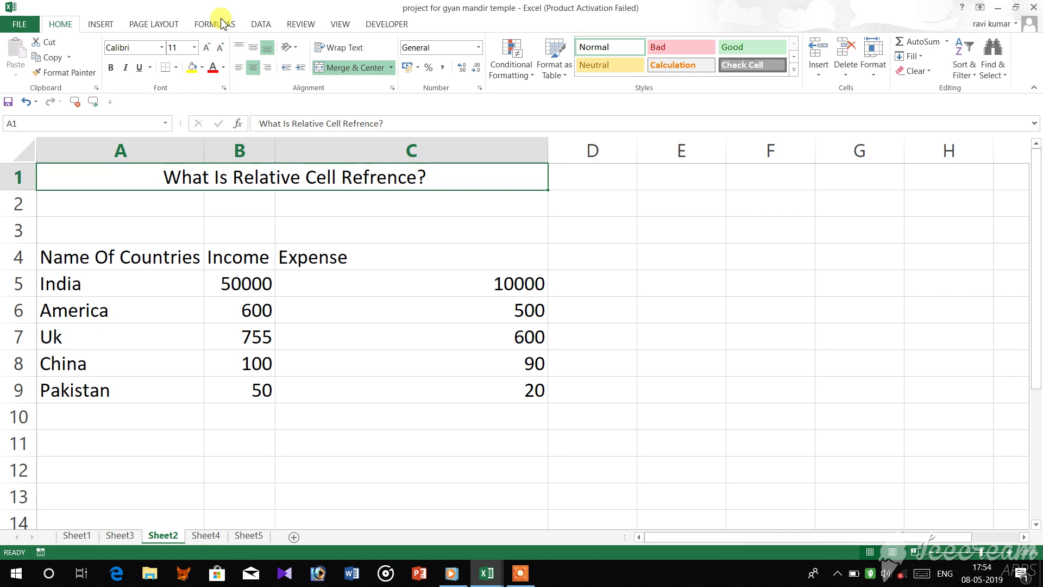
# Step: Fill the merged A1:C1 title cell with the standard red colour
pyautogui.click(202, 68)
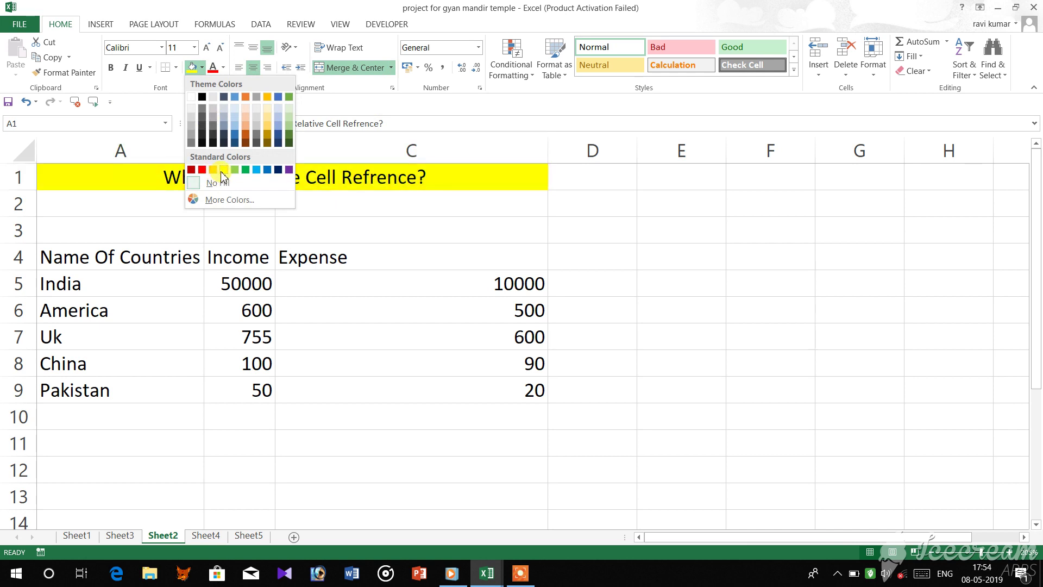
pyautogui.click(202, 169)
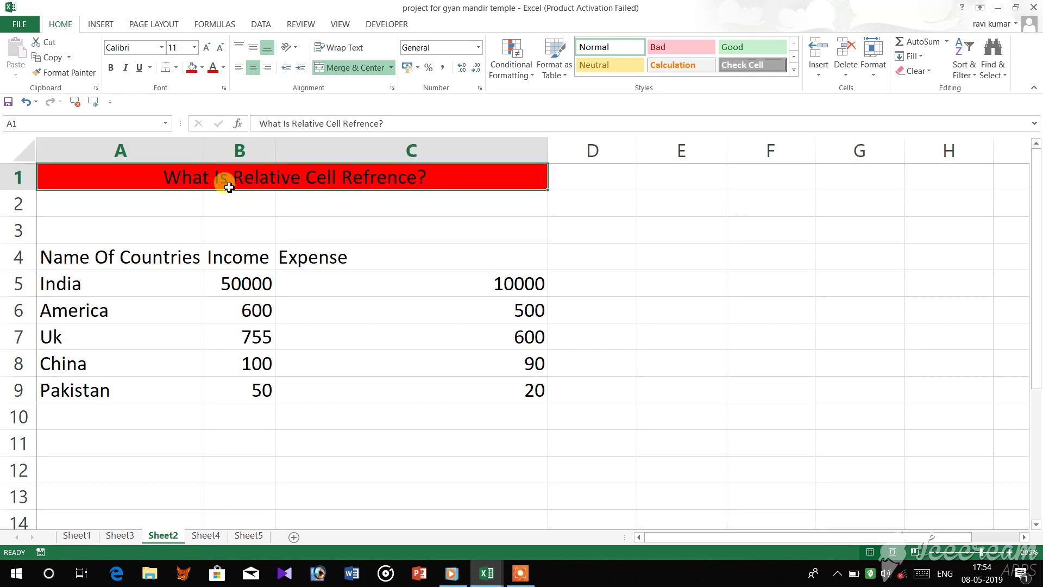
pyautogui.click(398, 181)
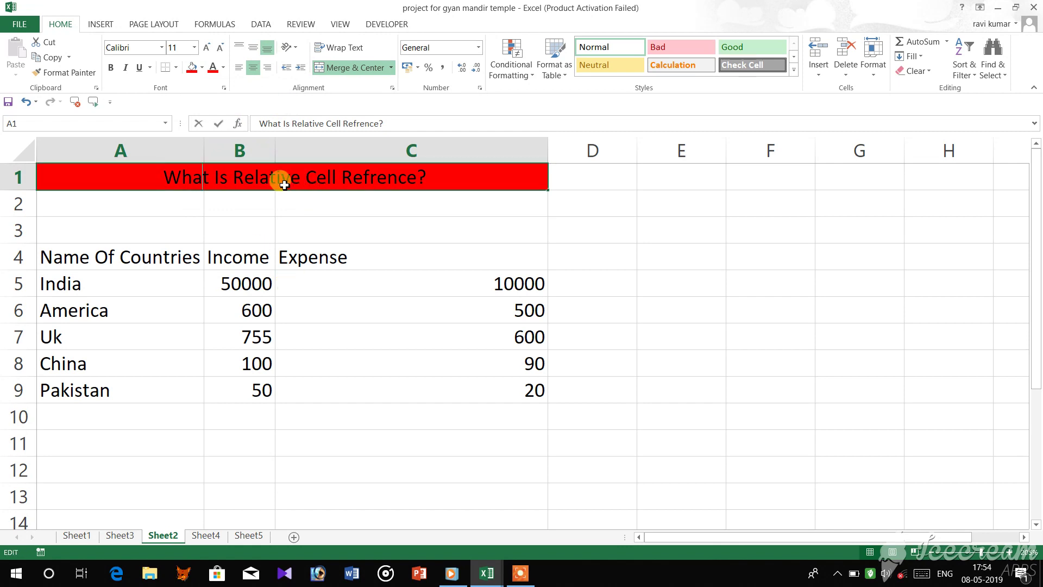
pyautogui.click(103, 173)
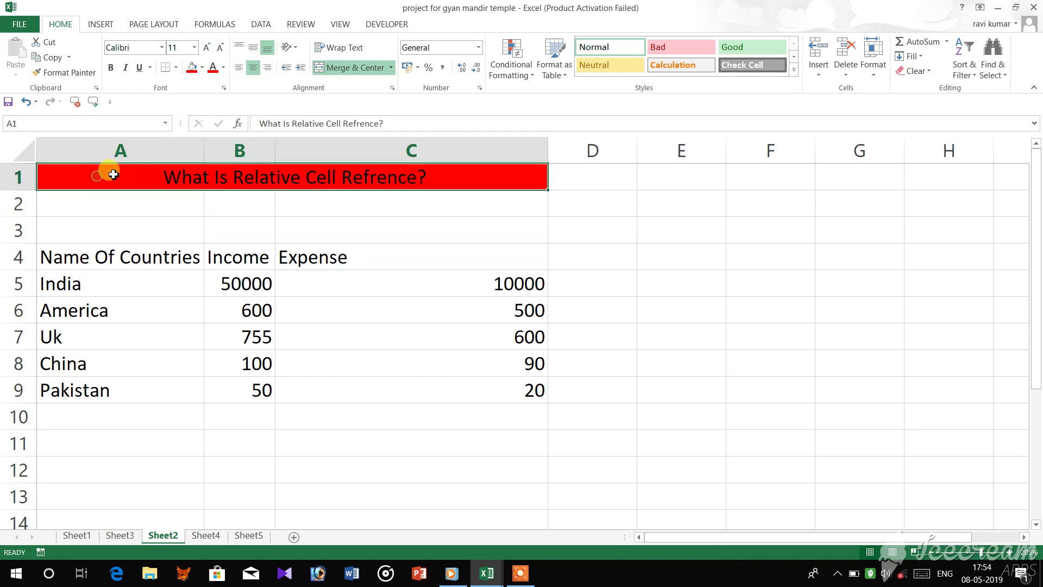
pyautogui.click(224, 67)
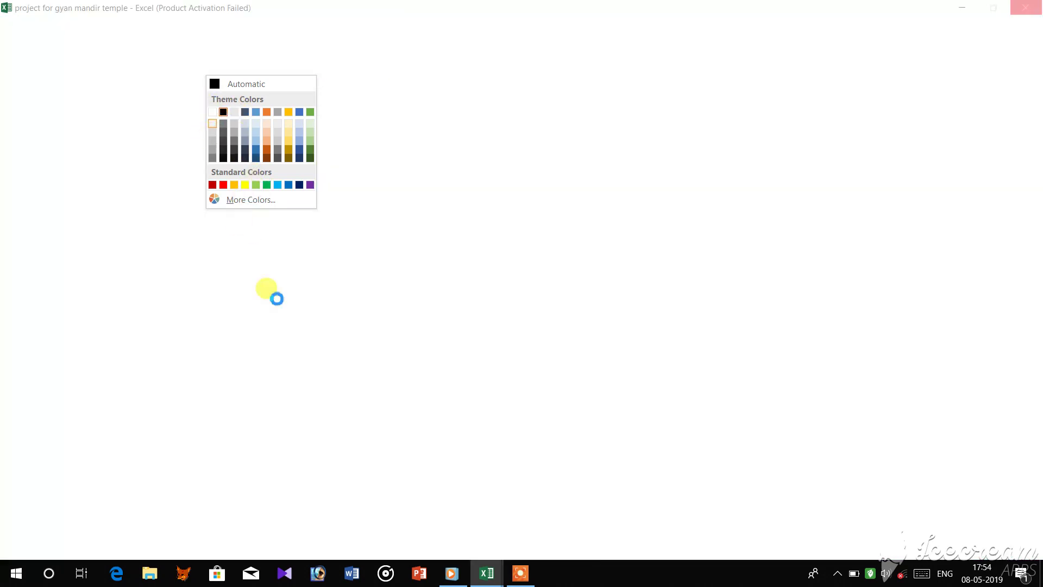
pyautogui.click(525, 580)
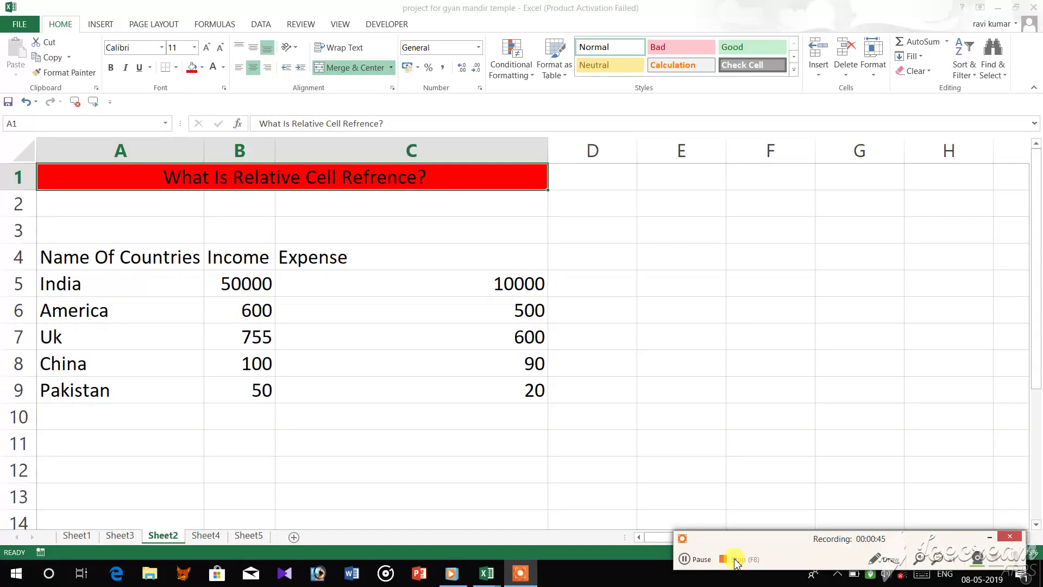
pyautogui.click(246, 183)
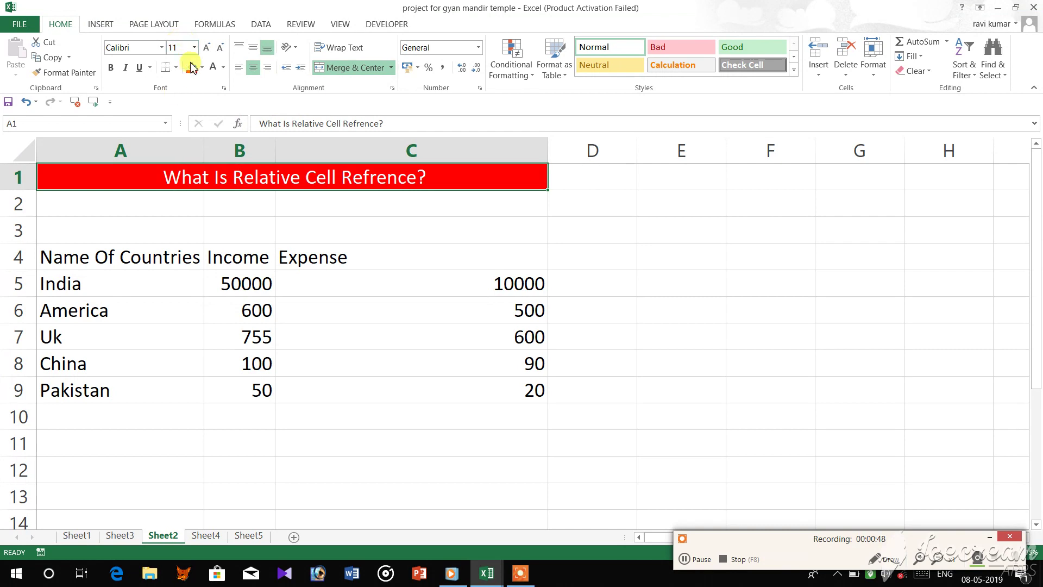
# Step: Set the title text colour to white after briefly trying green
pyautogui.click(223, 67)
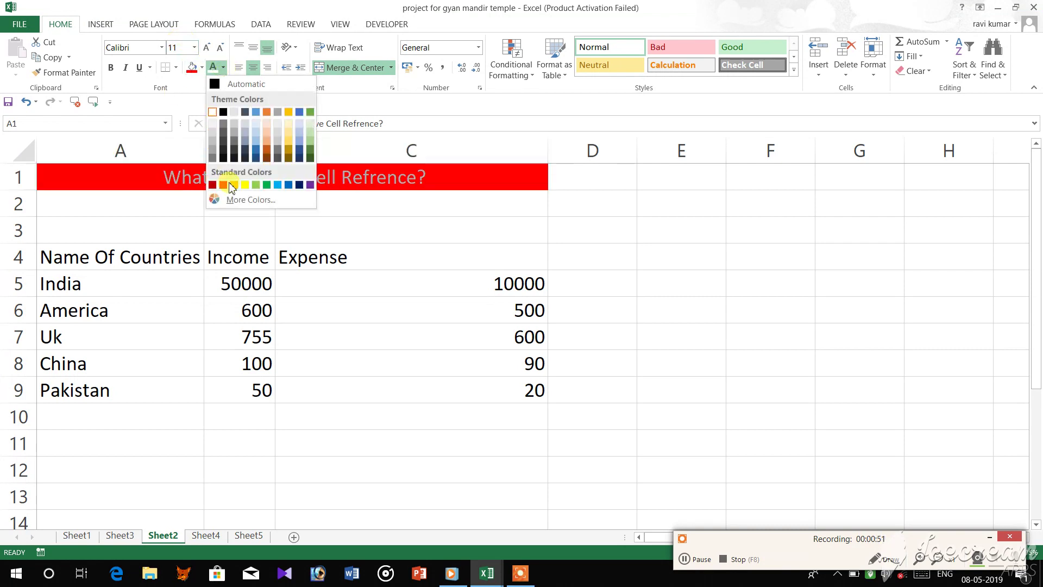
pyautogui.click(266, 185)
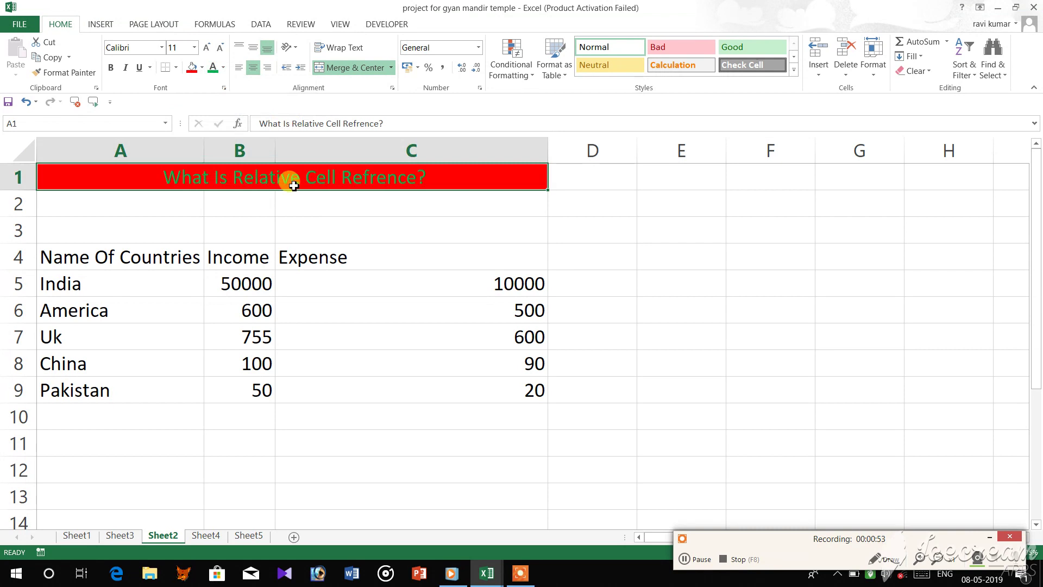
pyautogui.click(227, 70)
pyautogui.click(214, 112)
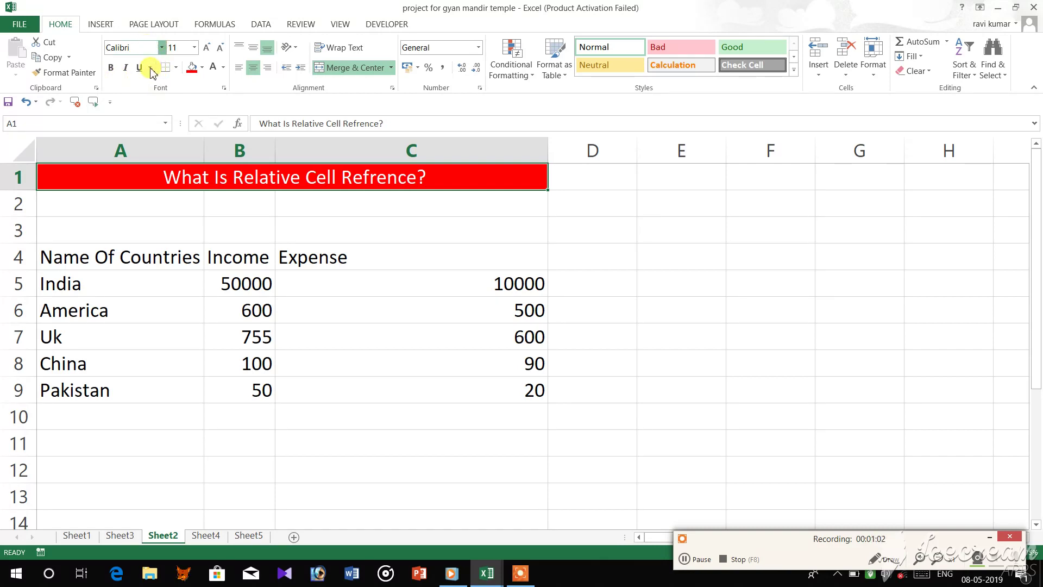
# Step: Change the title font to Arial Black and toggle Bold on it
pyautogui.click(161, 48)
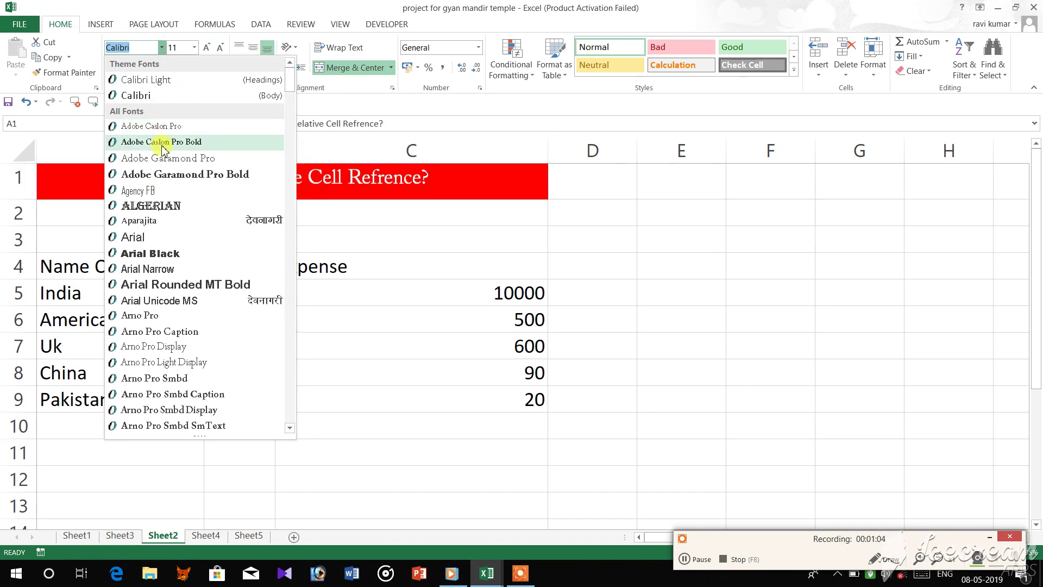
pyautogui.click(171, 253)
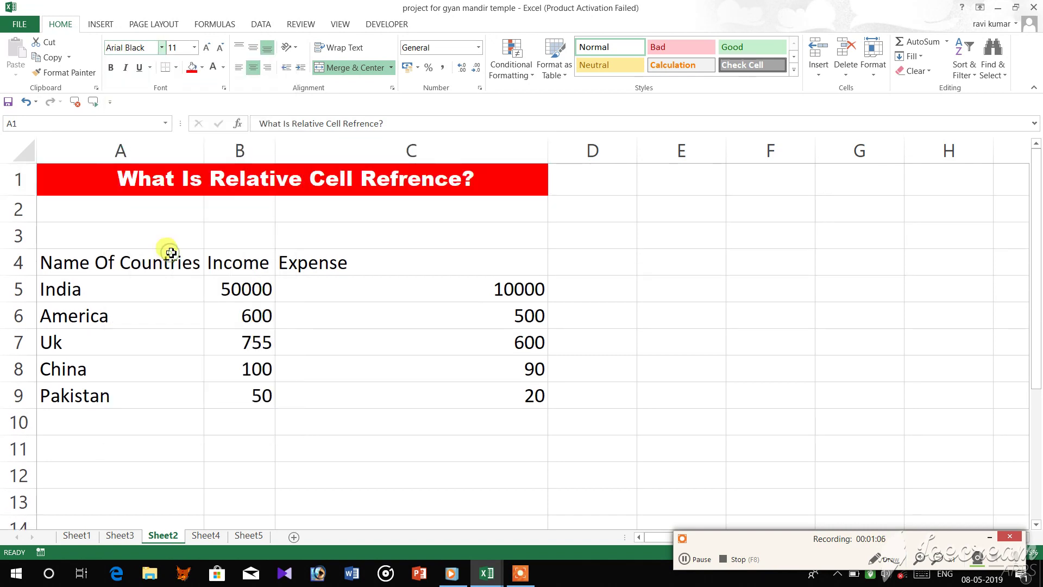
pyautogui.click(112, 70)
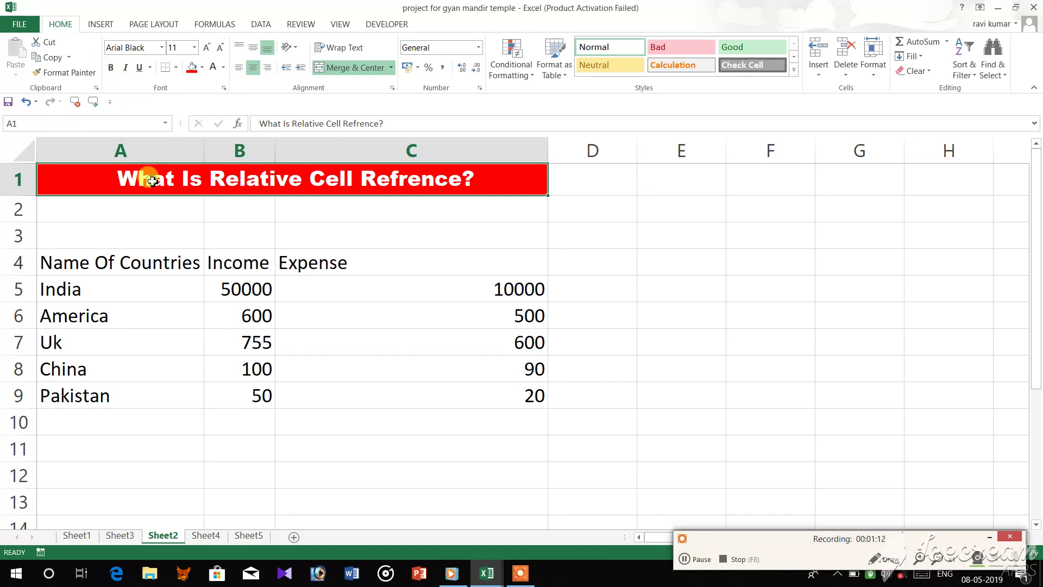
pyautogui.click(149, 233)
pyautogui.click(149, 181)
pyautogui.click(111, 68)
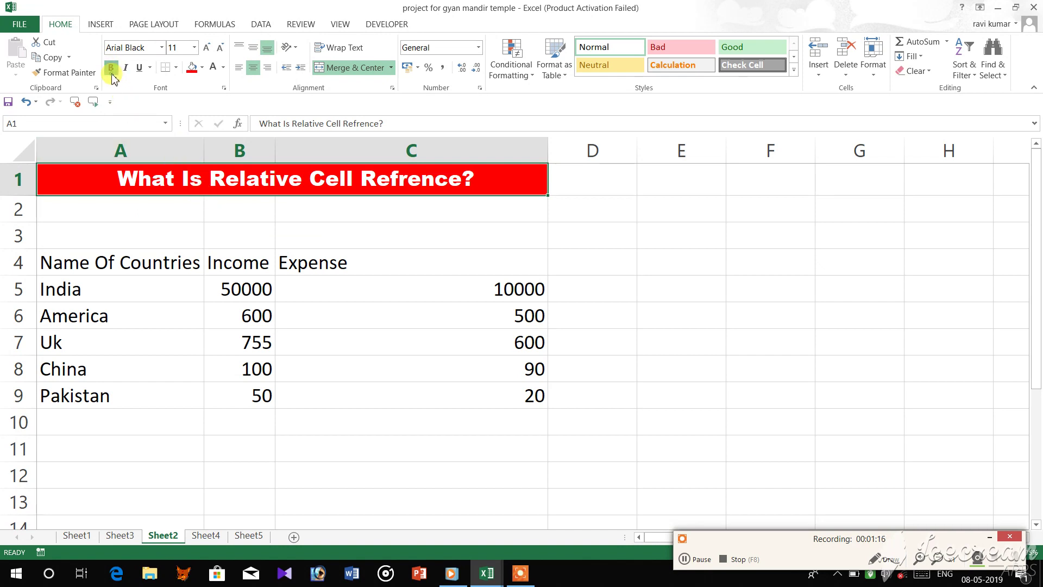
pyautogui.click(111, 260)
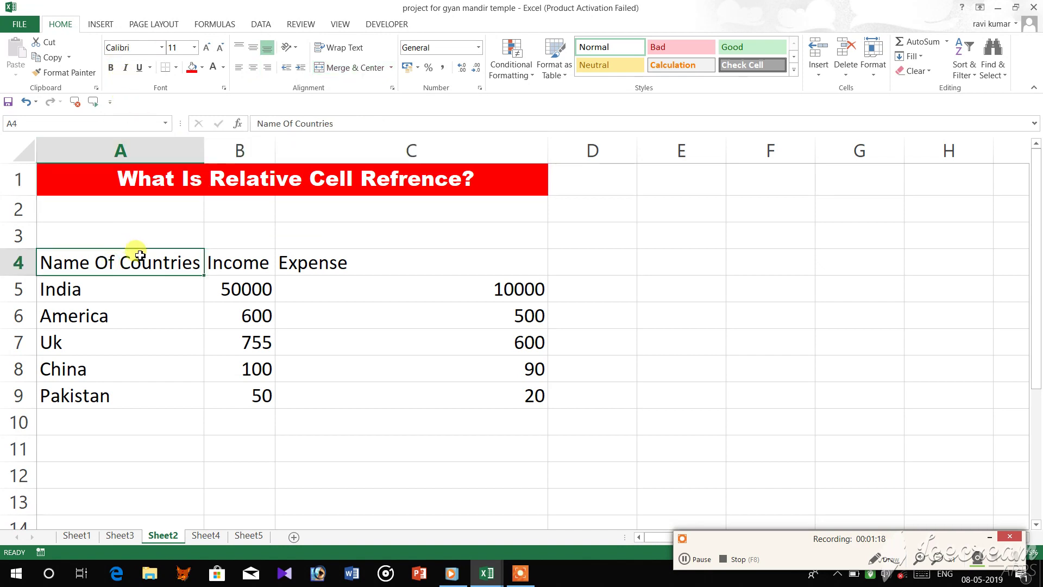
pyautogui.click(113, 72)
pyautogui.click(113, 72)
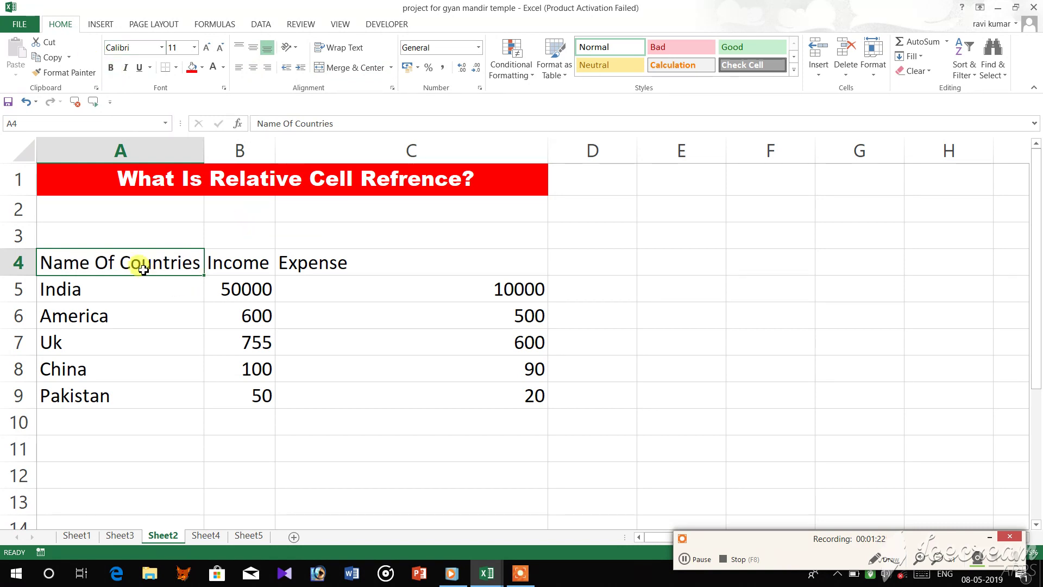
pyautogui.moveTo(143, 270); pyautogui.dragTo(293, 262)
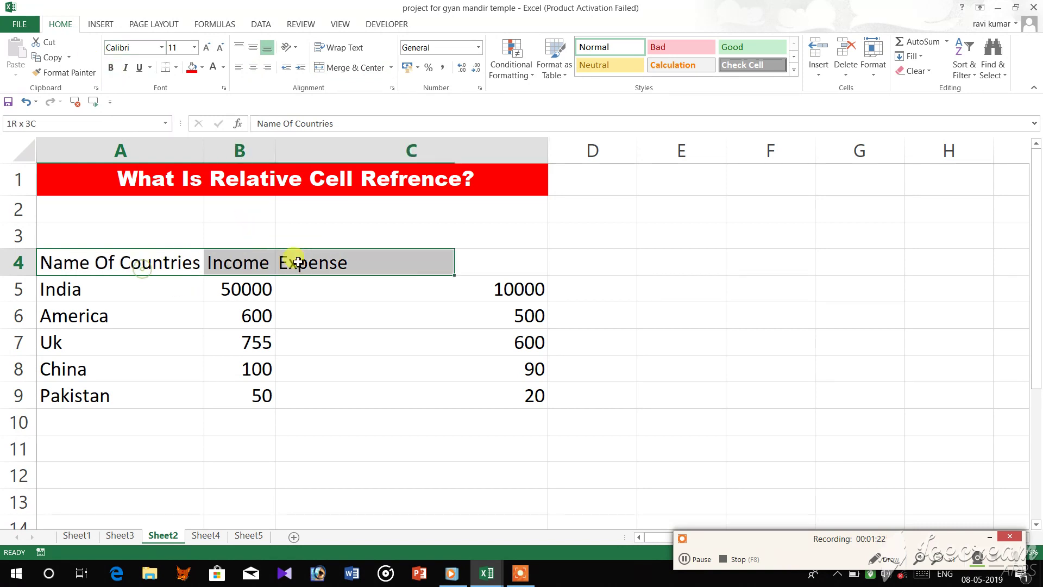
pyautogui.click(110, 70)
pyautogui.click(110, 70)
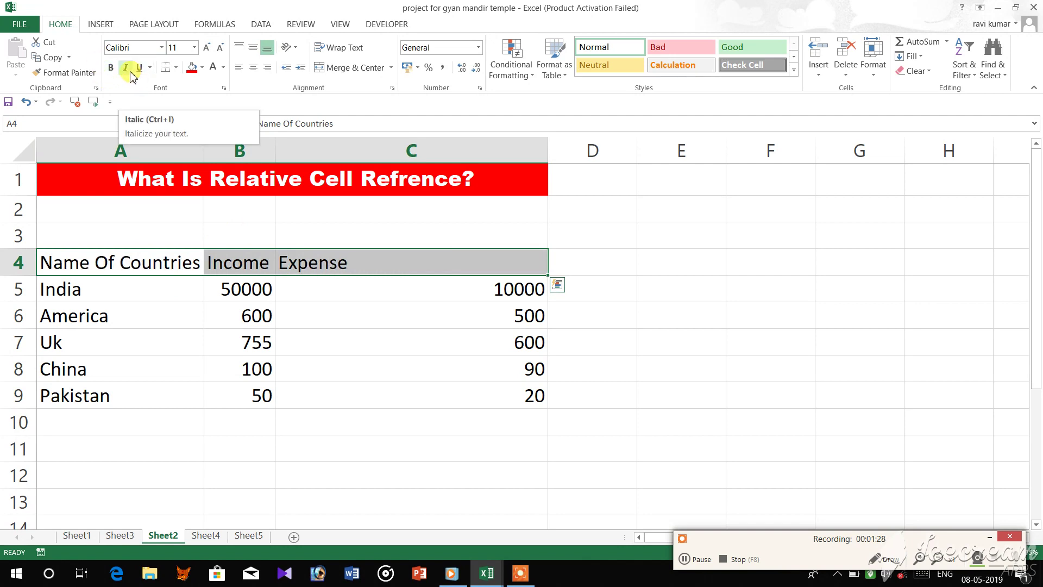
pyautogui.click(130, 72)
pyautogui.click(130, 71)
pyautogui.click(130, 71)
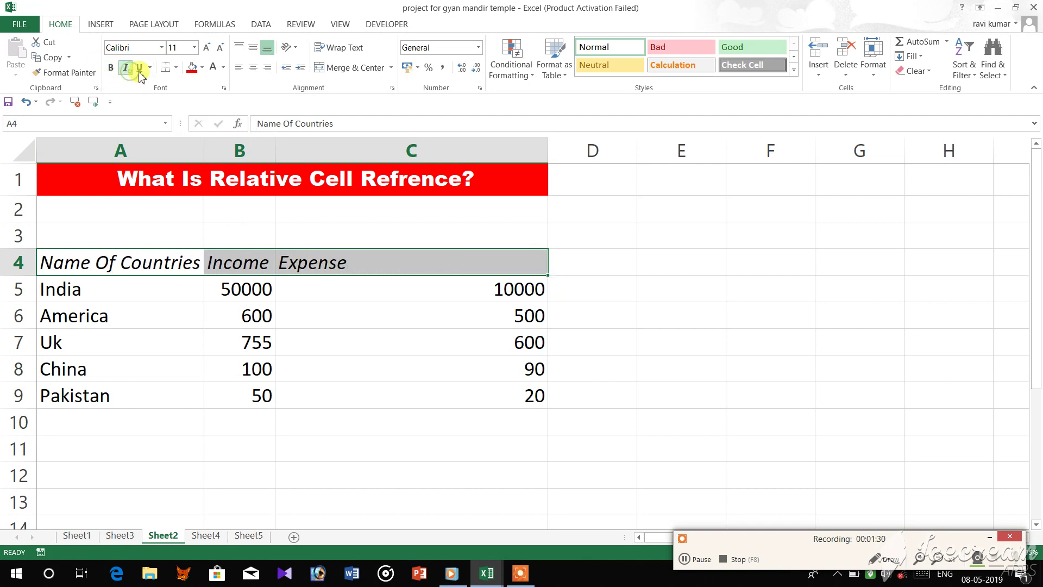
pyautogui.click(128, 71)
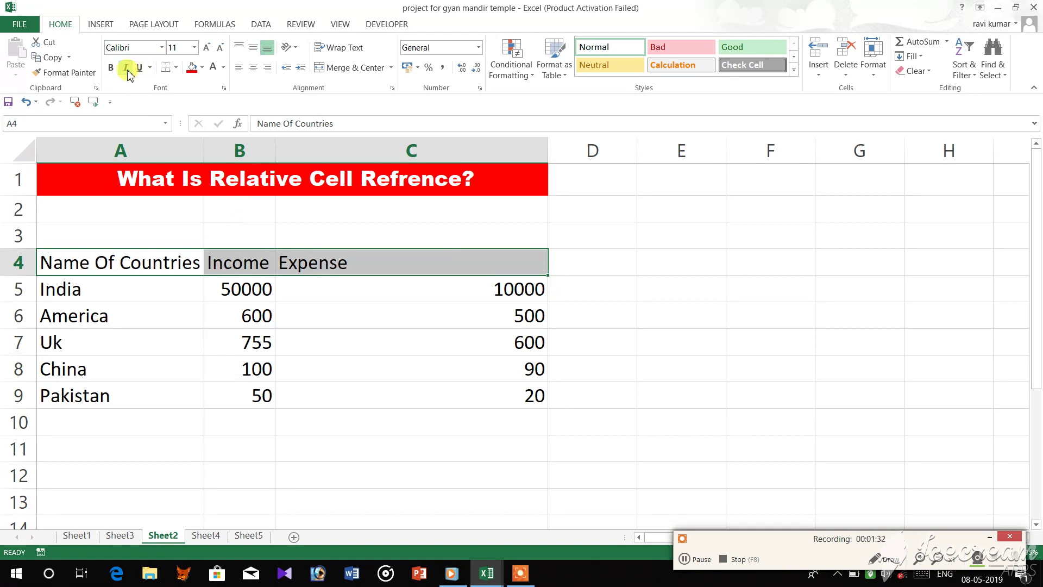
pyautogui.click(128, 72)
pyautogui.click(128, 71)
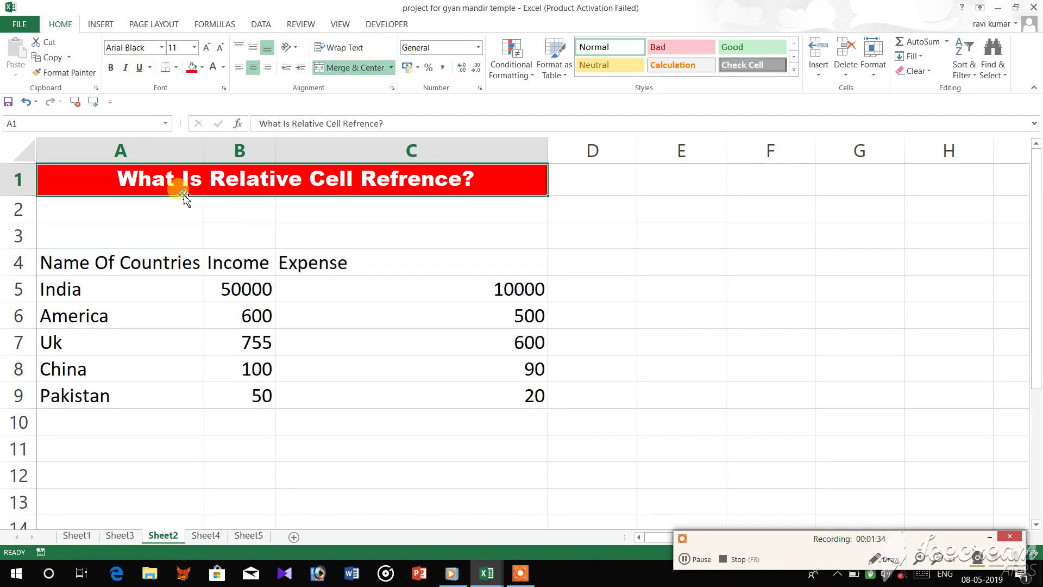
# Step: Toggle italics on the merged title, leaving it non-italic
pyautogui.click(180, 187)
pyautogui.click(124, 71)
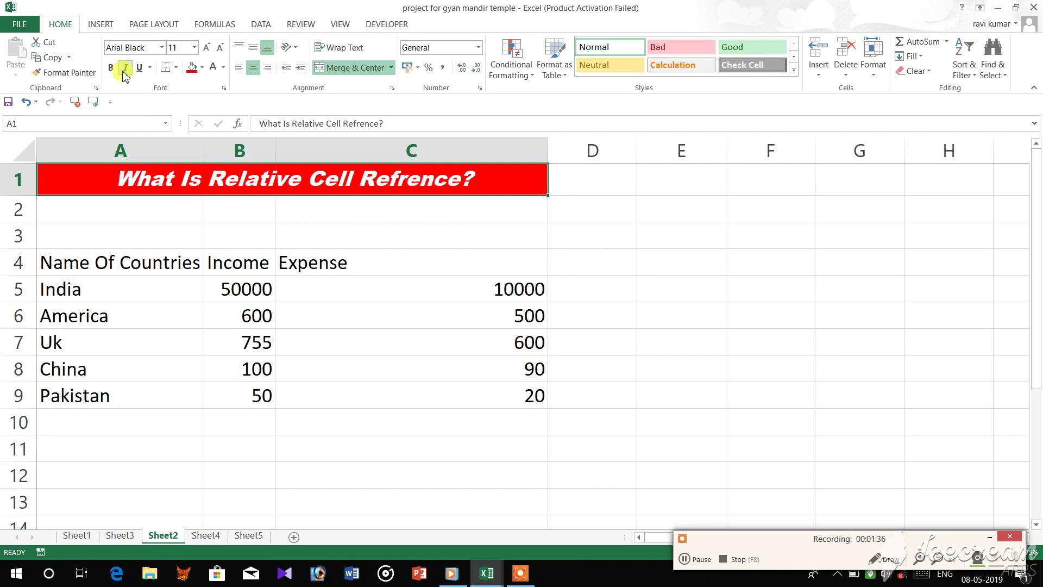
pyautogui.click(125, 71)
pyautogui.click(125, 71)
pyautogui.click(124, 71)
pyautogui.click(124, 71)
pyautogui.click(124, 71)
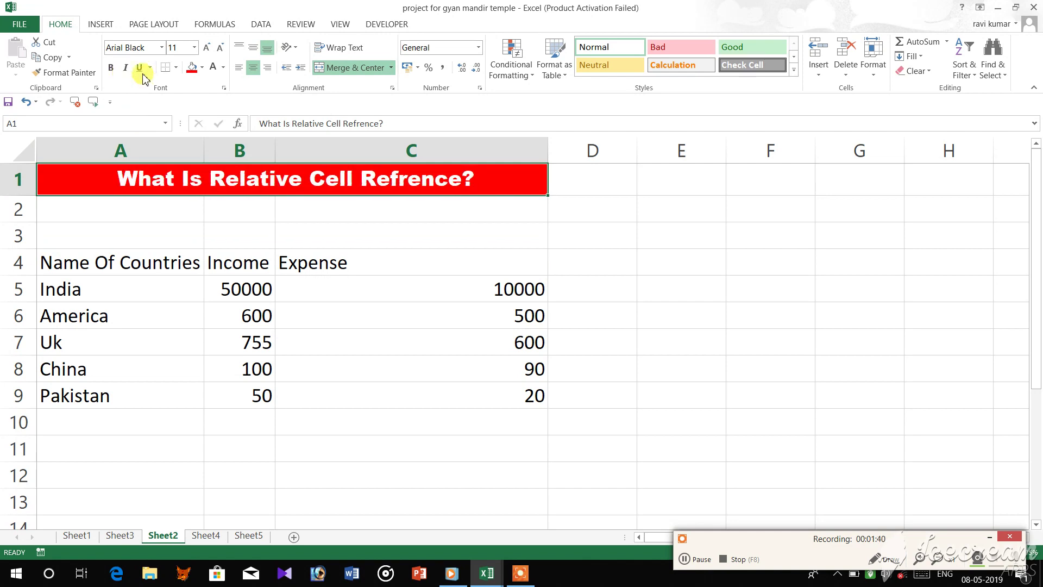
# Step: Try single and double underline on the title, then remove the underline
pyautogui.click(141, 69)
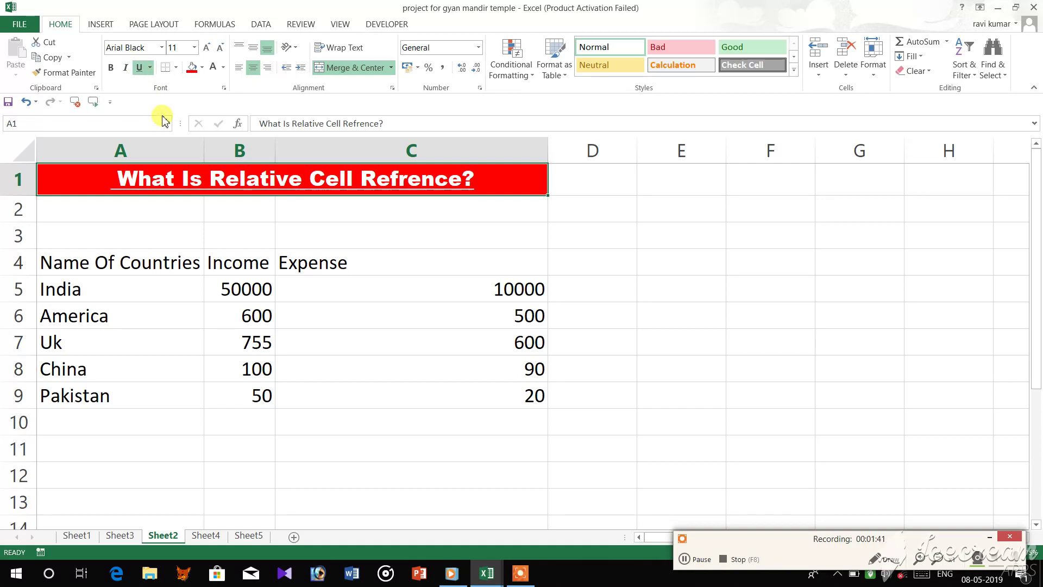
pyautogui.click(149, 67)
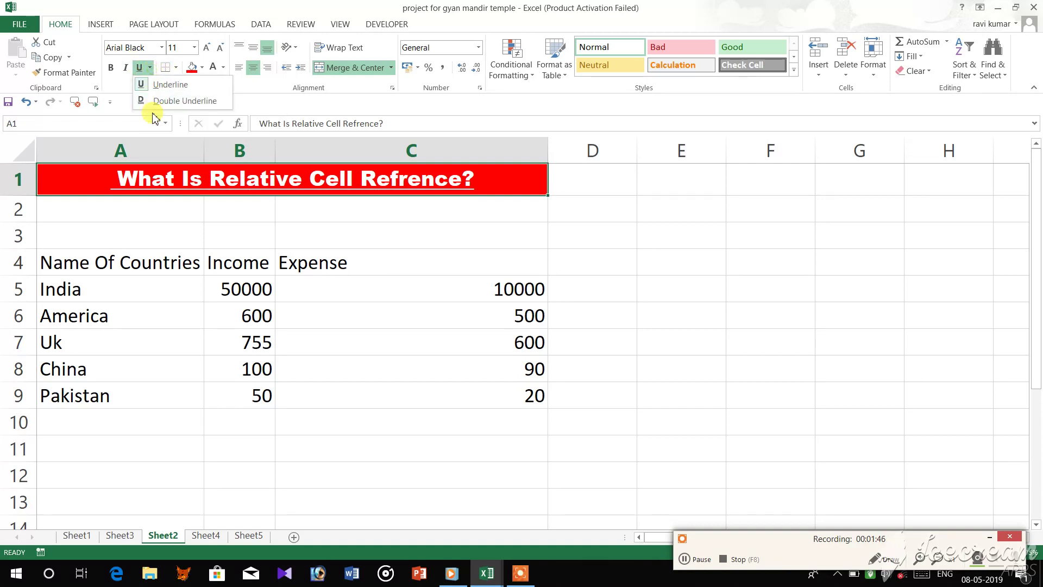
pyautogui.click(163, 100)
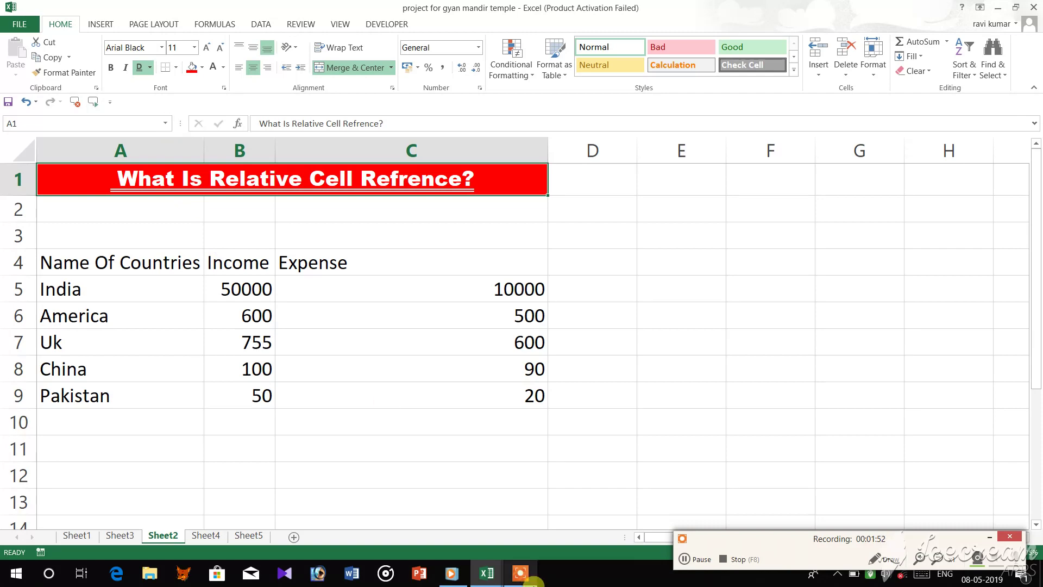
pyautogui.click(451, 573)
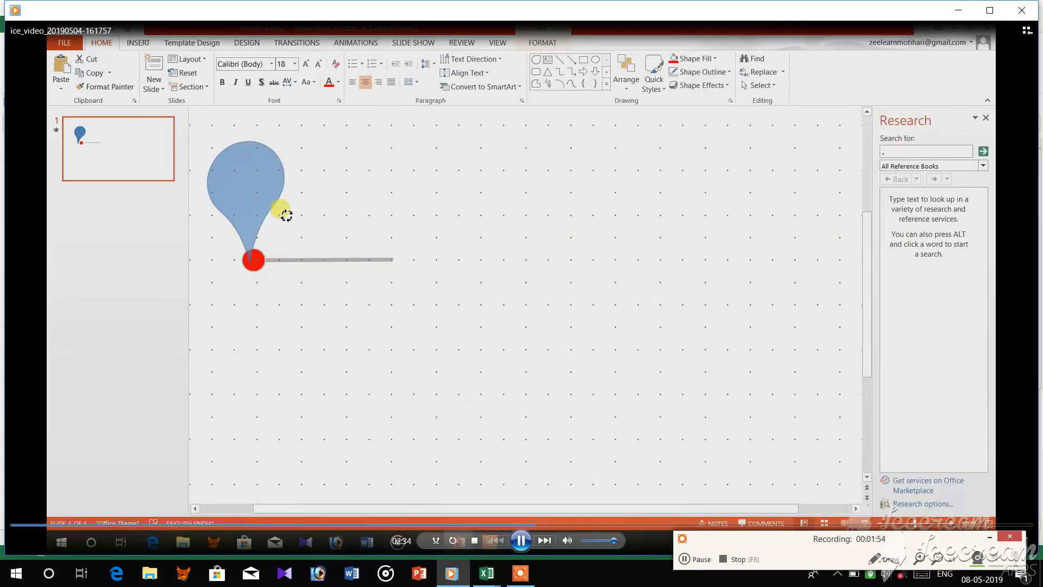
pyautogui.hotkey('alt', 'F4')
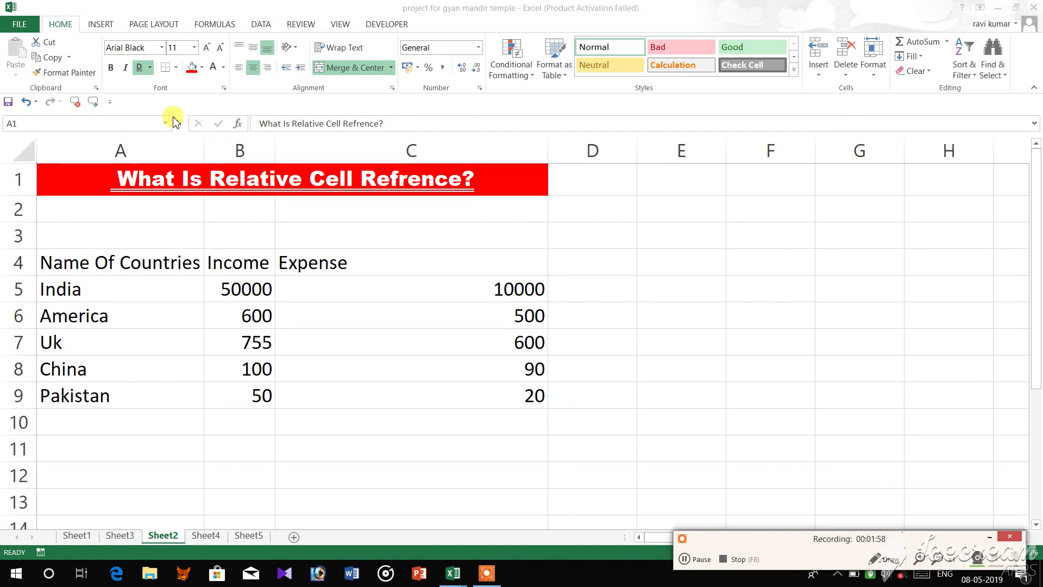
pyautogui.click(150, 67)
pyautogui.click(153, 82)
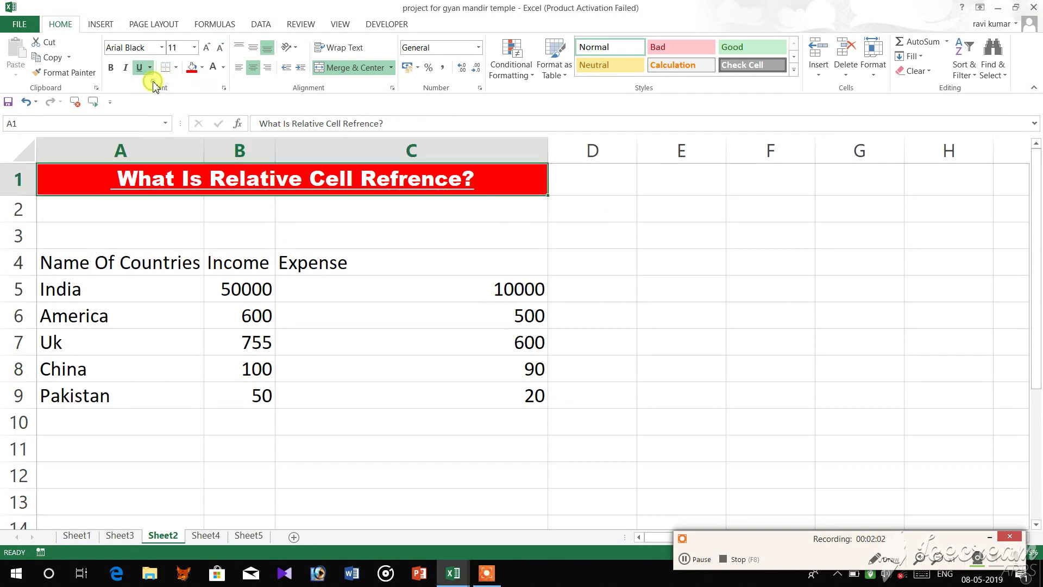
pyautogui.click(141, 67)
pyautogui.click(233, 266)
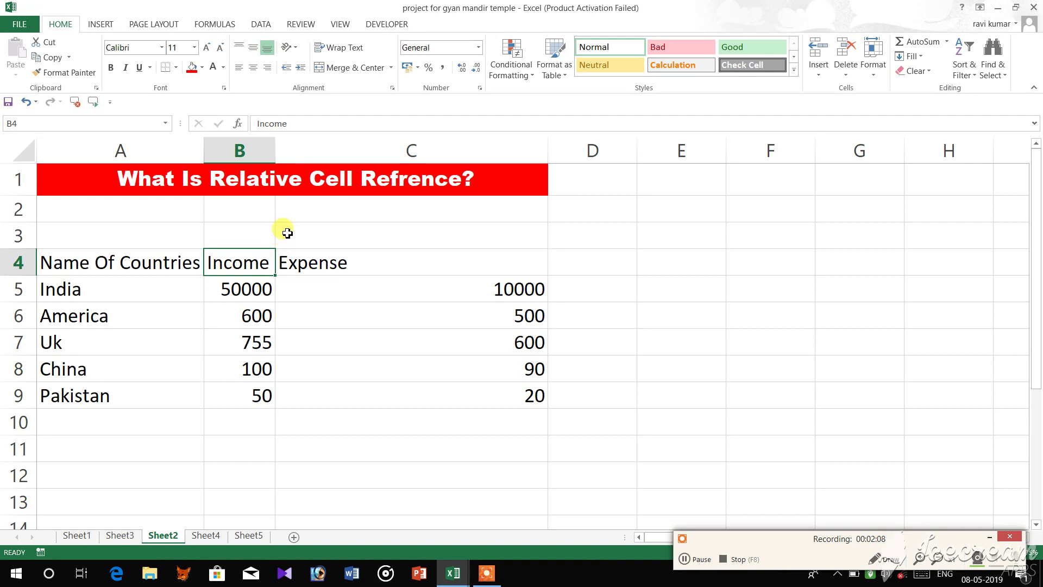
# Step: Centre the header row A4:C4 and narrow column C to just fit 'Expense'
pyautogui.click(290, 237)
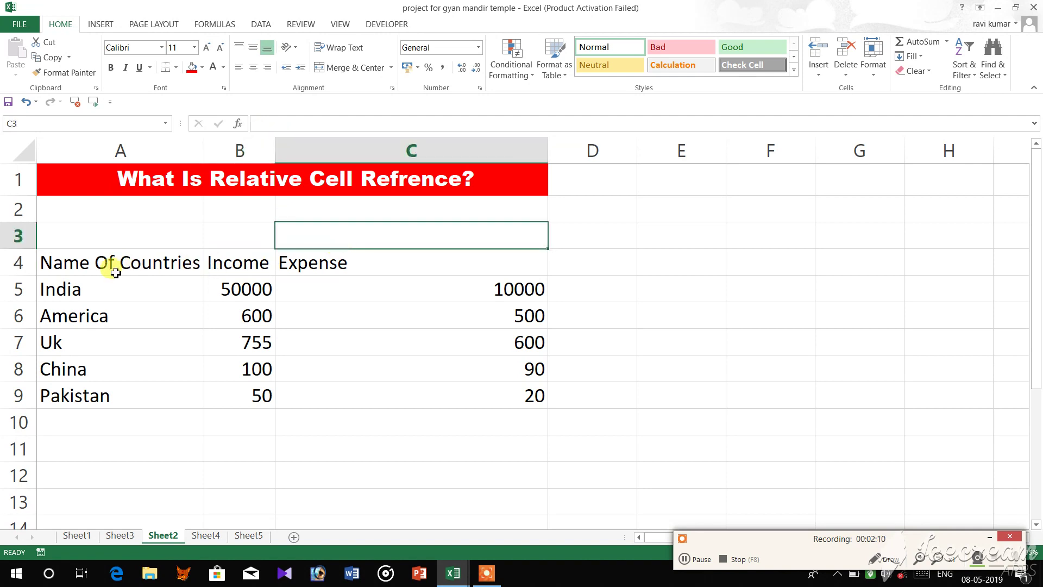
pyautogui.moveTo(163, 256)
pyautogui.mouseDown()
pyautogui.moveTo(340, 225)
pyautogui.moveTo(421, 257)
pyautogui.mouseUp()
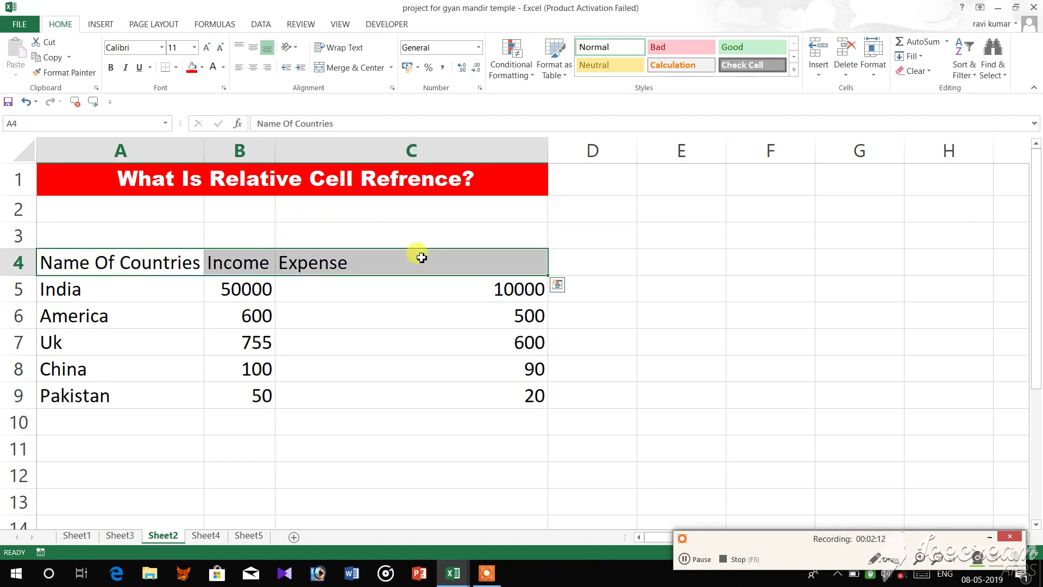
pyautogui.click(254, 69)
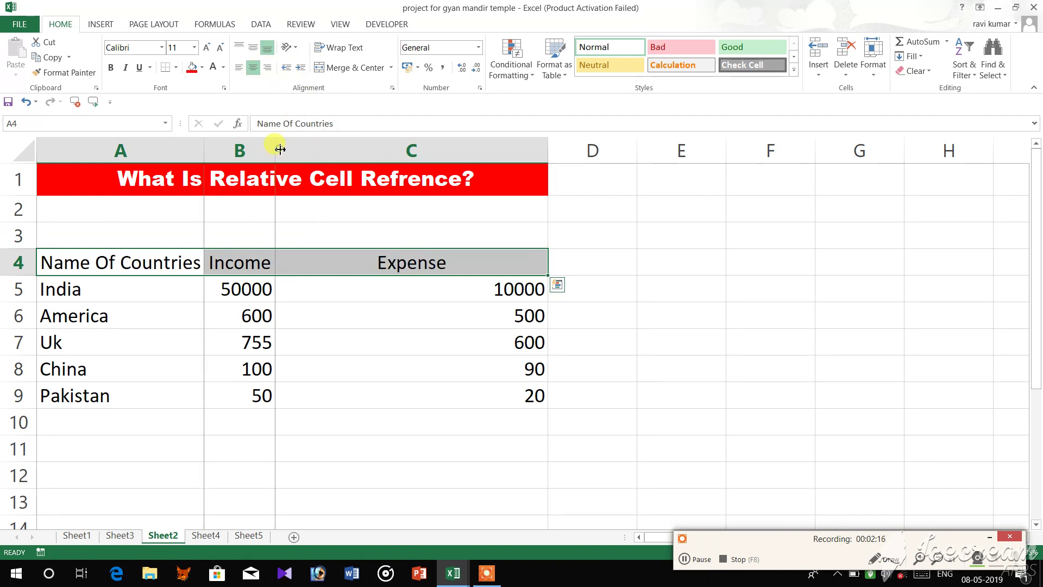
pyautogui.moveTo(546, 147); pyautogui.dragTo(352, 149)
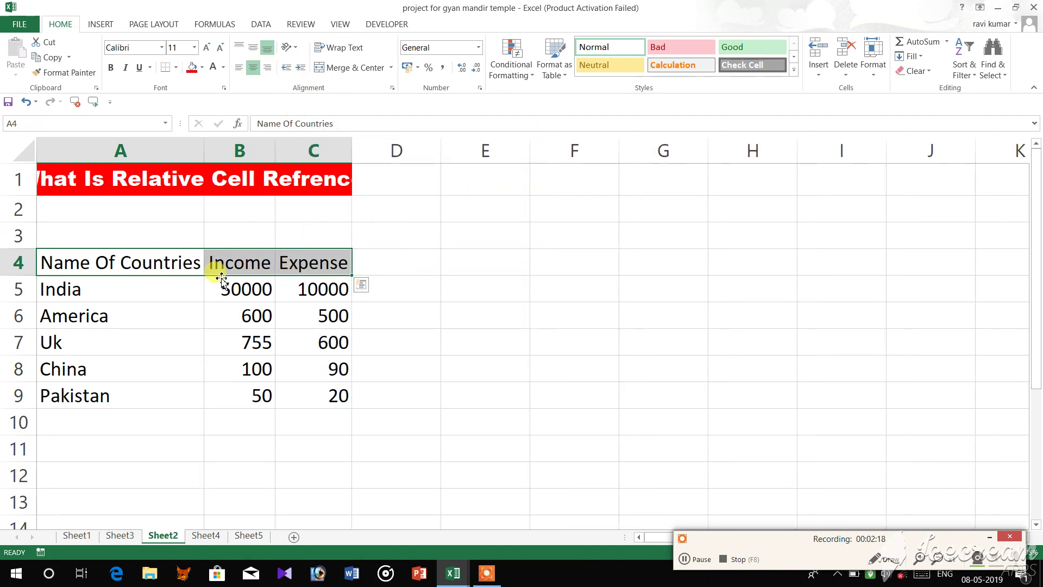
# Step: Centre the data cells A5:C9, trying left alignment on A5:A9 before re-centring
pyautogui.click(110, 292)
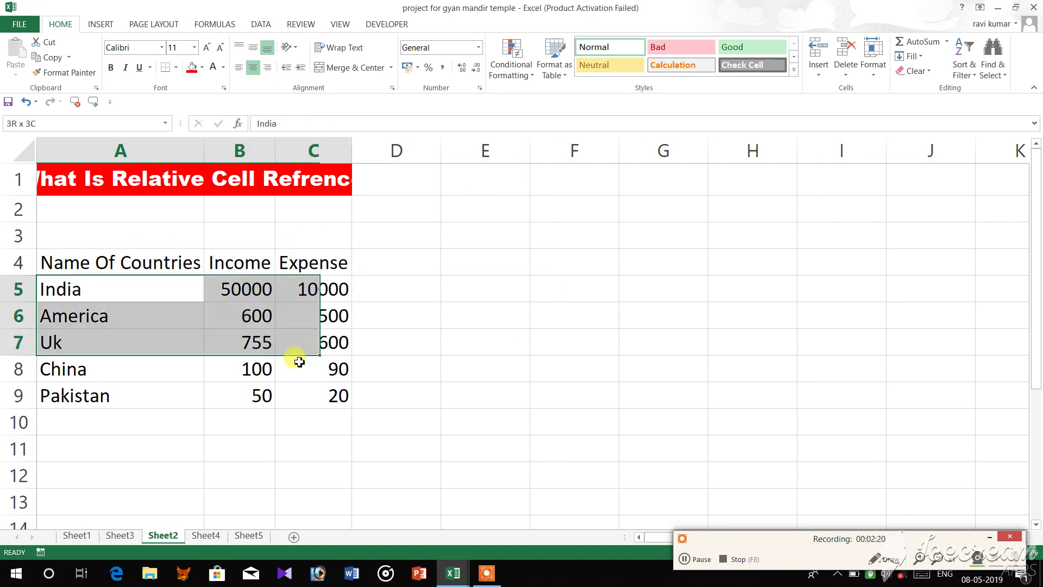
pyautogui.moveTo(109, 293); pyautogui.dragTo(315, 391)
pyautogui.click(253, 68)
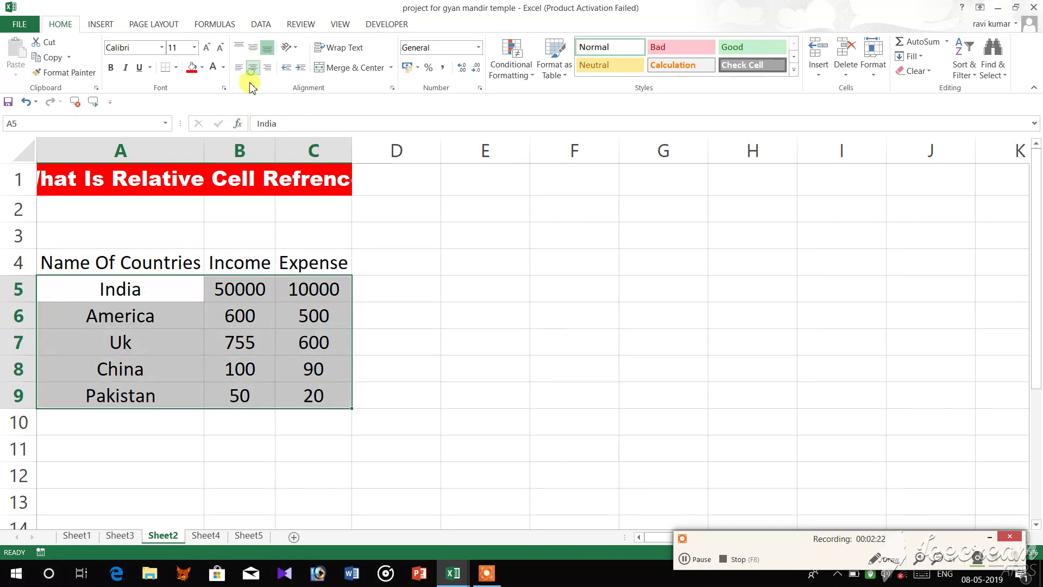
pyautogui.click(242, 331)
pyautogui.moveTo(165, 295); pyautogui.dragTo(167, 406)
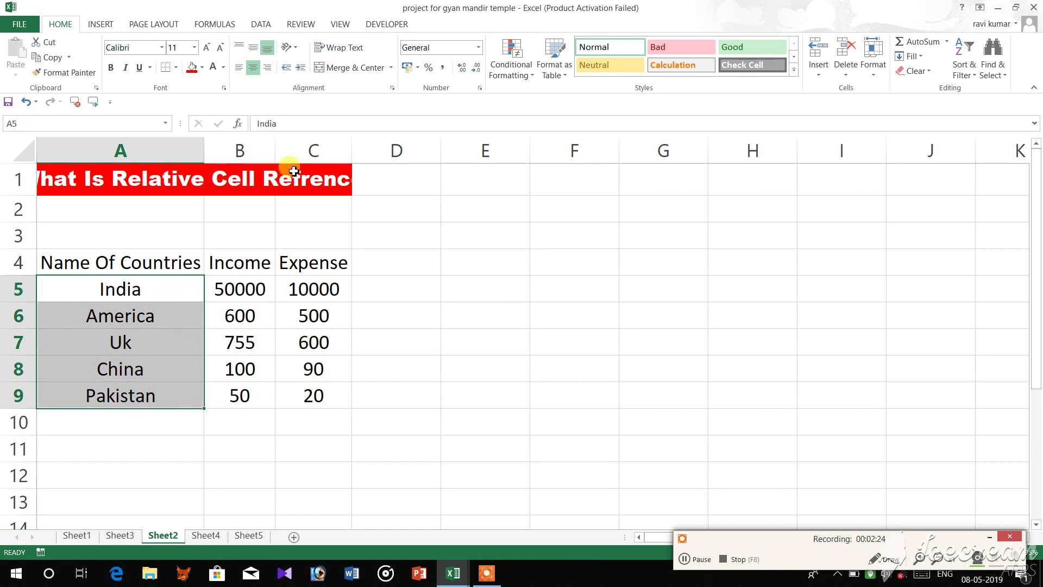
pyautogui.click(237, 69)
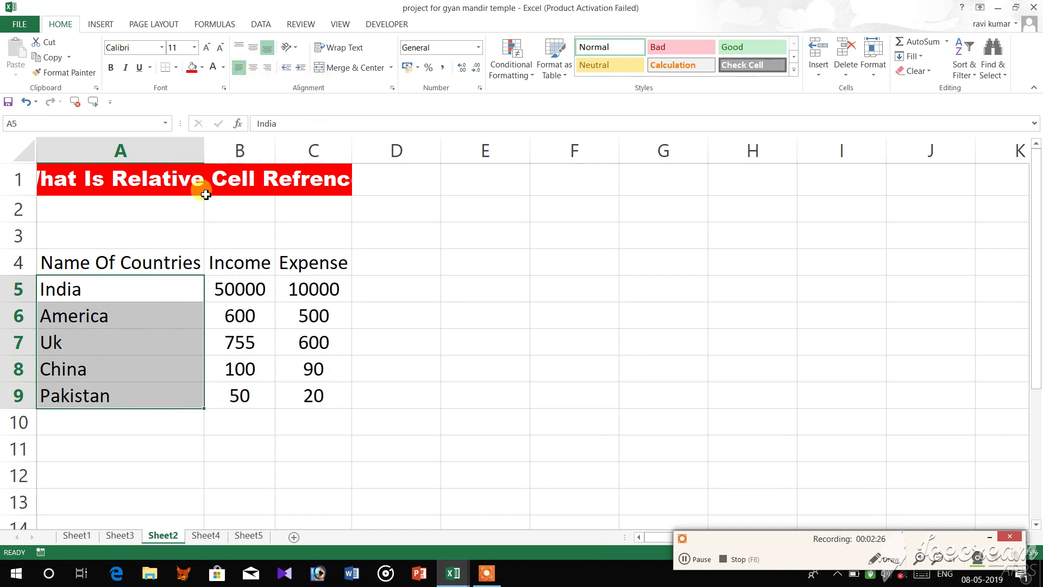
pyautogui.click(255, 69)
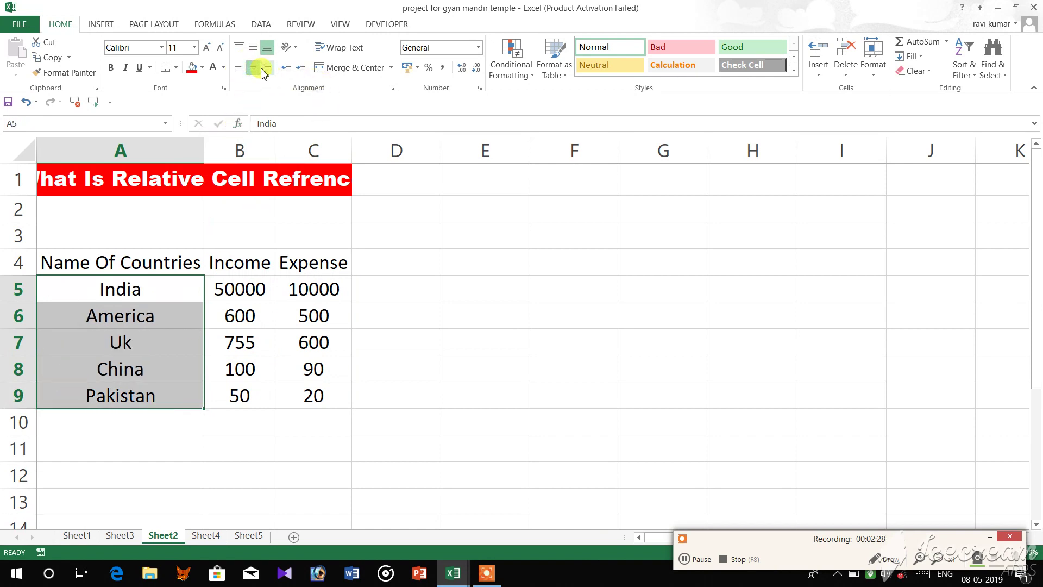
# Step: Keep the country names centred after trying right alignment, and widen column C
pyautogui.click(263, 69)
pyautogui.click(253, 69)
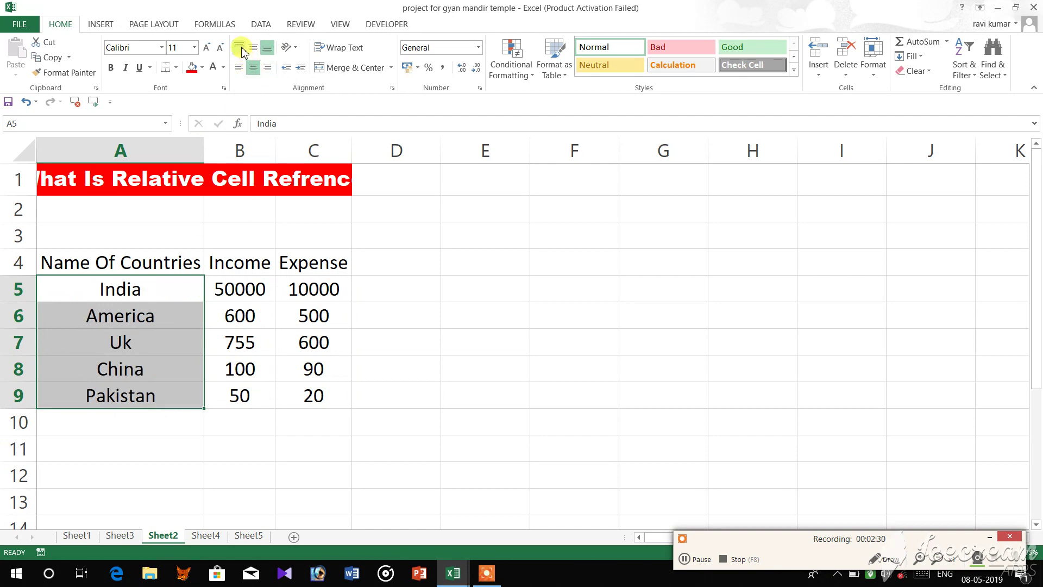
pyautogui.click(195, 237)
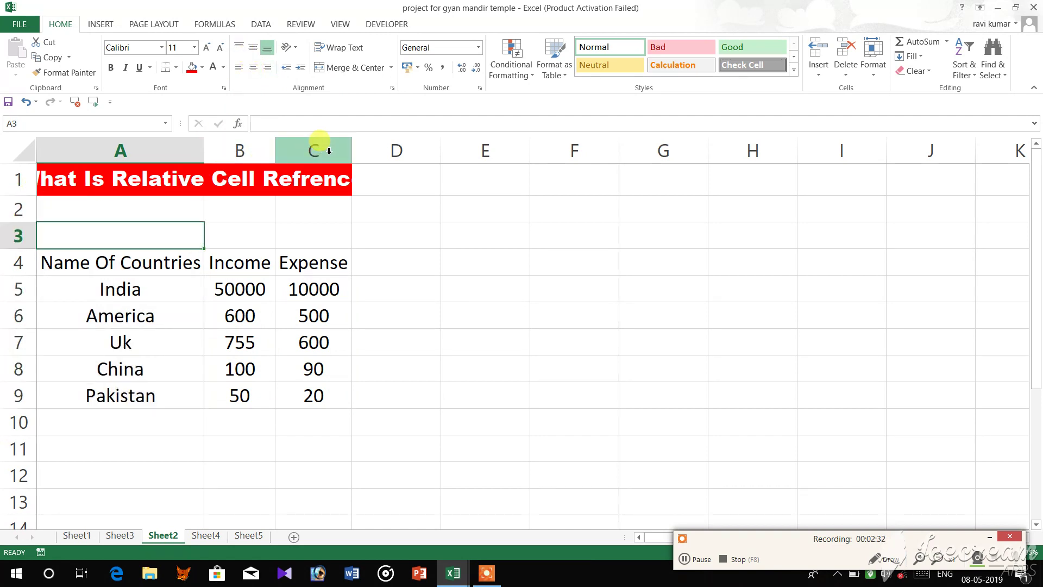
pyautogui.click(326, 262)
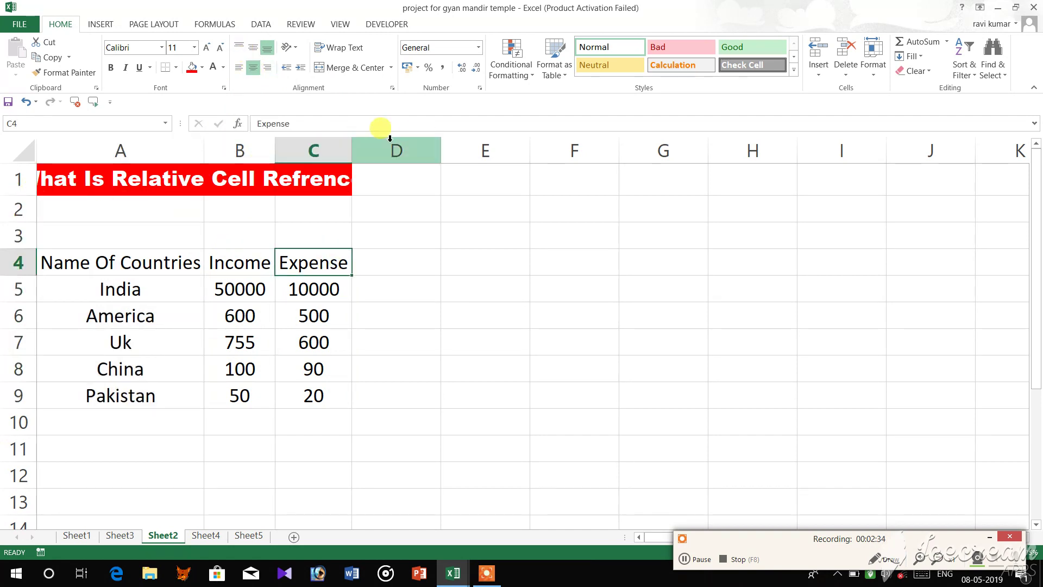
pyautogui.moveTo(351, 150); pyautogui.dragTo(472, 151)
pyautogui.click(255, 209)
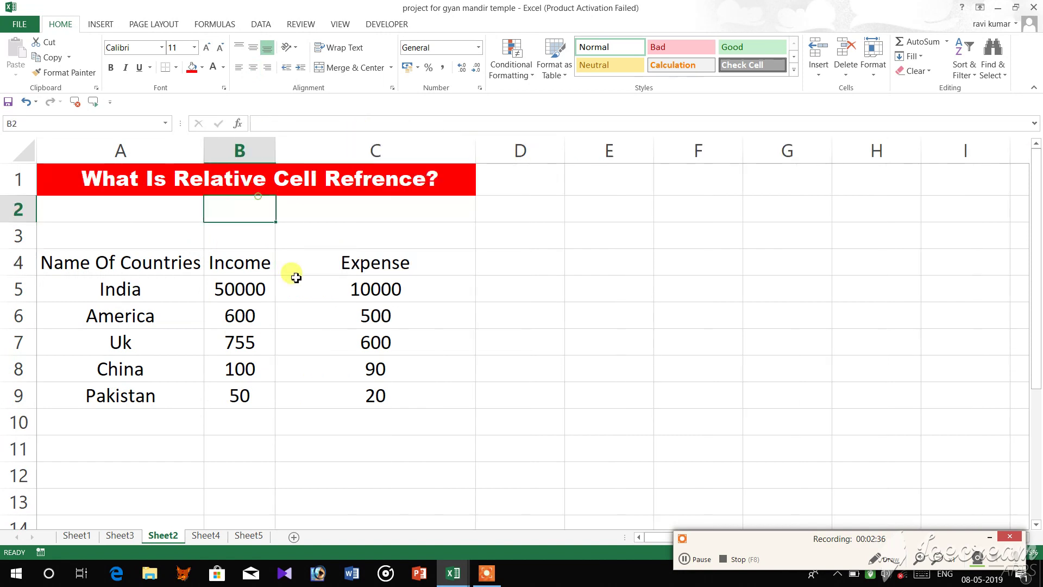
pyautogui.click(304, 284)
# Step: Fill the header row A4:C4 (Name Of Countries, Income, Expense) with light blue
pyautogui.moveTo(81, 262); pyautogui.dragTo(348, 261)
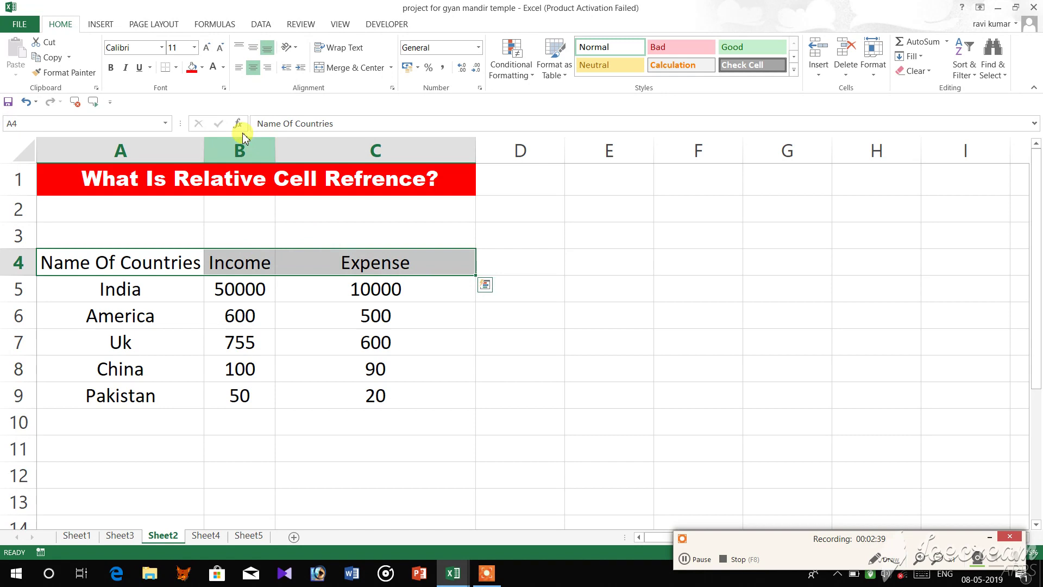
pyautogui.click(204, 71)
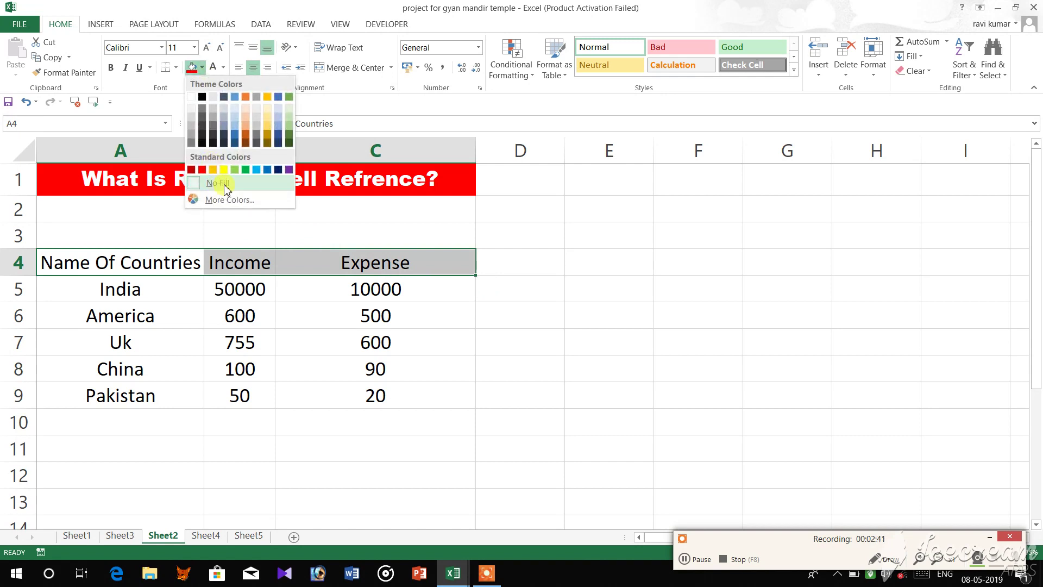
pyautogui.click(257, 170)
pyautogui.click(280, 307)
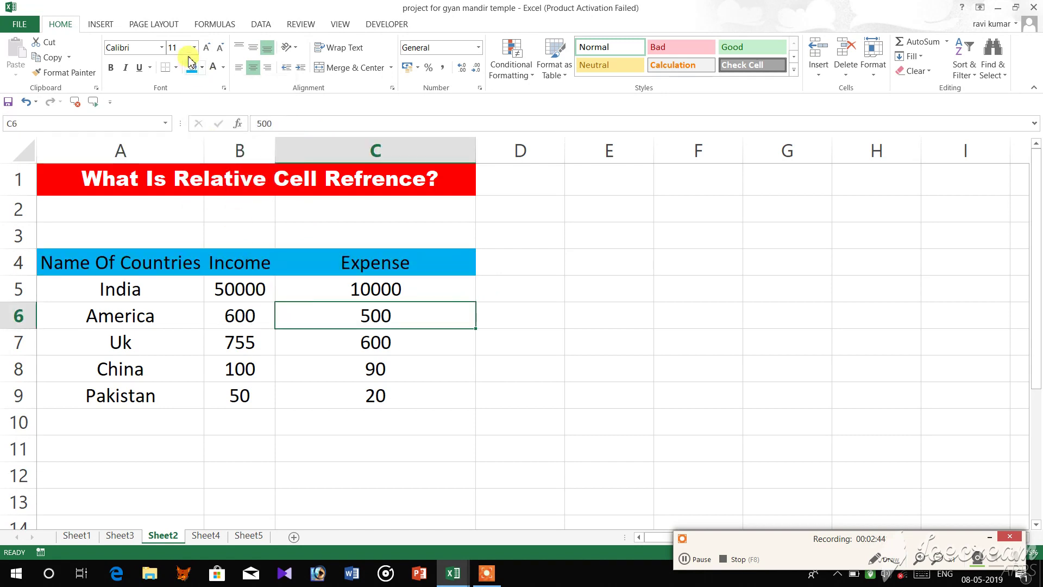
pyautogui.click(184, 173)
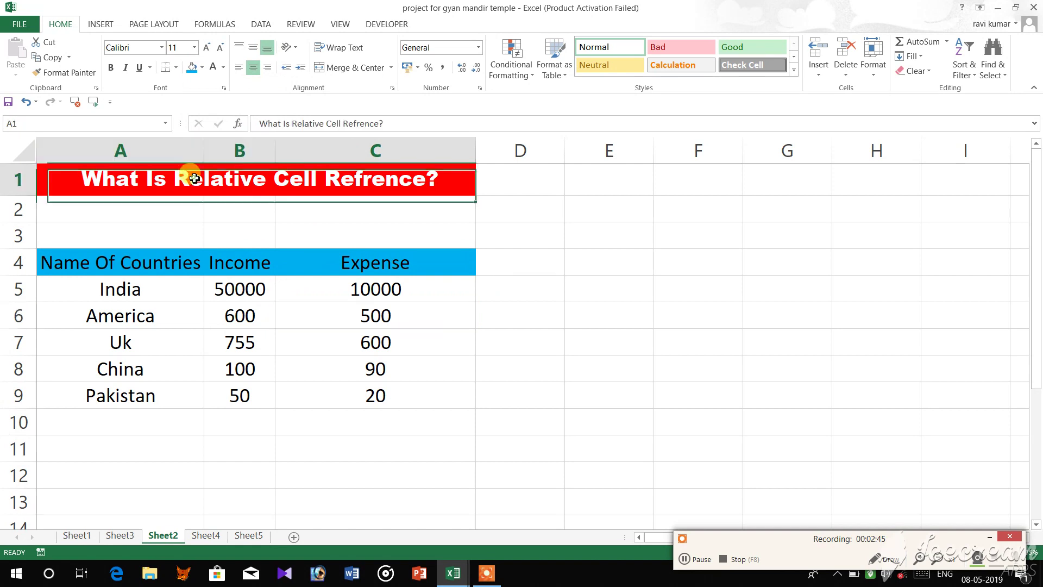
# Step: Experiment with enlarging and shrinking the title font, going down to size 8
pyautogui.click(208, 50)
pyautogui.click(208, 50)
pyautogui.click(208, 50)
pyautogui.click(208, 50)
pyautogui.click(208, 49)
pyautogui.click(208, 49)
pyautogui.click(207, 49)
pyautogui.click(207, 49)
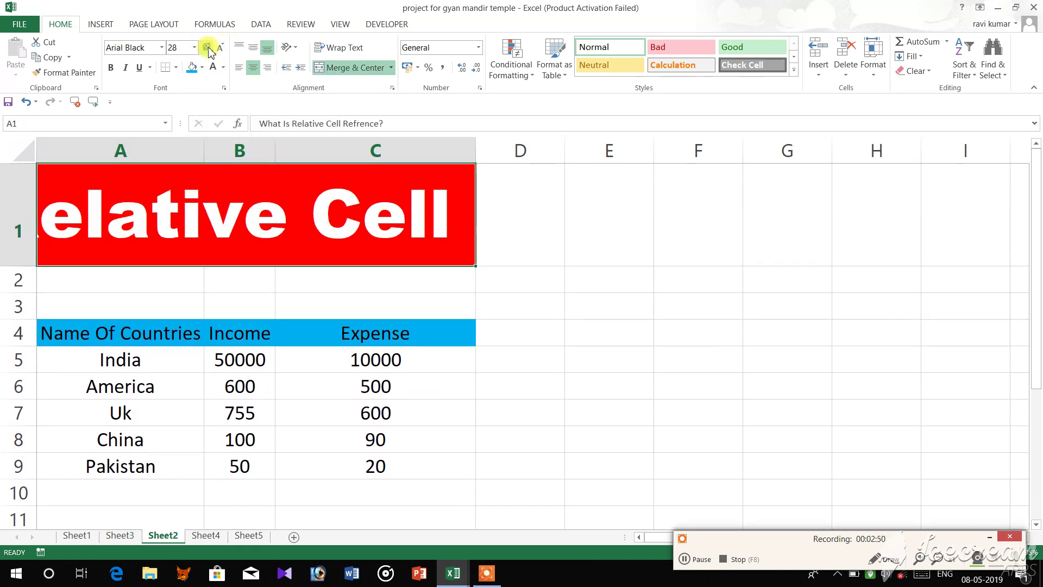
pyautogui.click(207, 49)
pyautogui.click(220, 49)
pyautogui.click(220, 49)
pyautogui.click(221, 49)
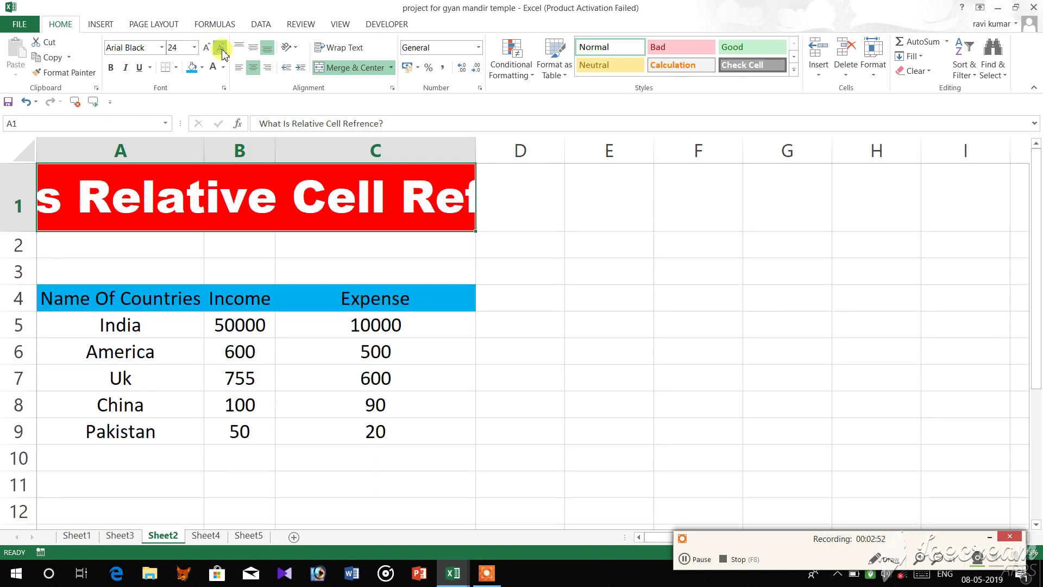
pyautogui.click(220, 48)
pyautogui.click(220, 48)
pyautogui.click(220, 49)
pyautogui.click(221, 49)
pyautogui.click(221, 49)
pyautogui.click(222, 49)
pyautogui.click(221, 49)
pyautogui.click(221, 49)
pyautogui.click(221, 48)
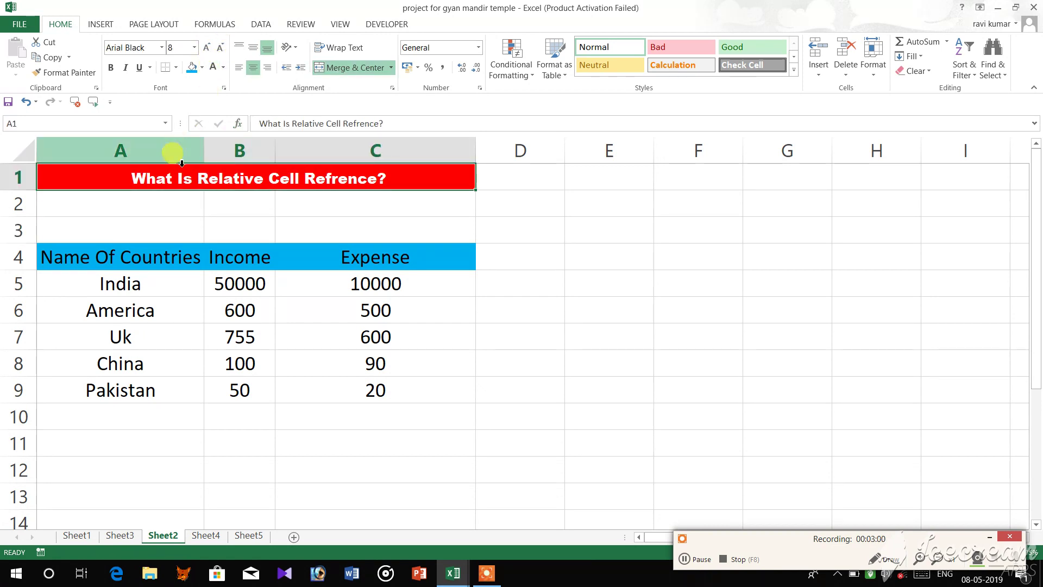
# Step: Grow the title back to 14, then settle it at size 12 so it fits
pyautogui.click(206, 49)
pyautogui.click(206, 48)
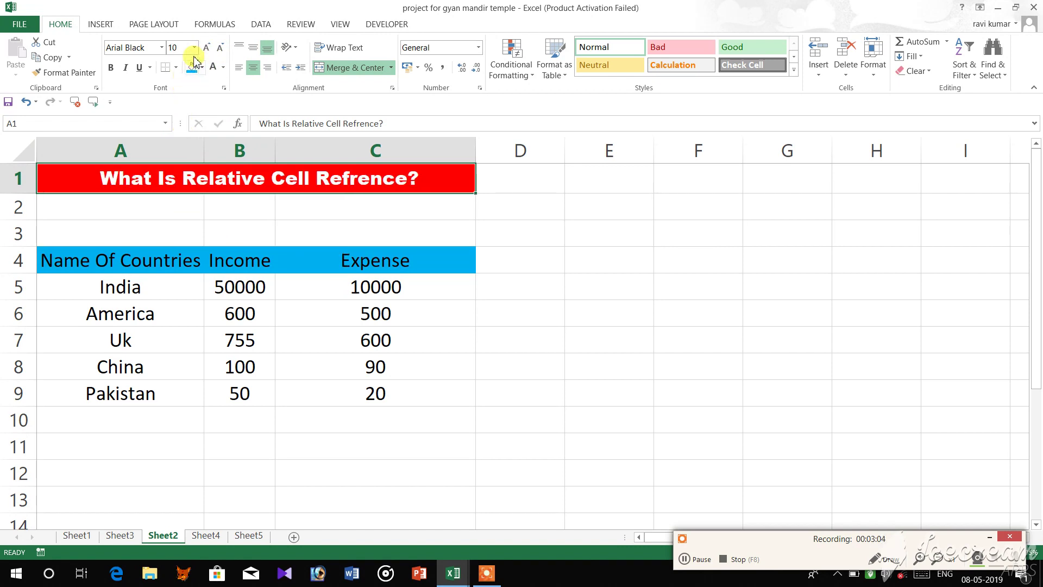
pyautogui.click(208, 49)
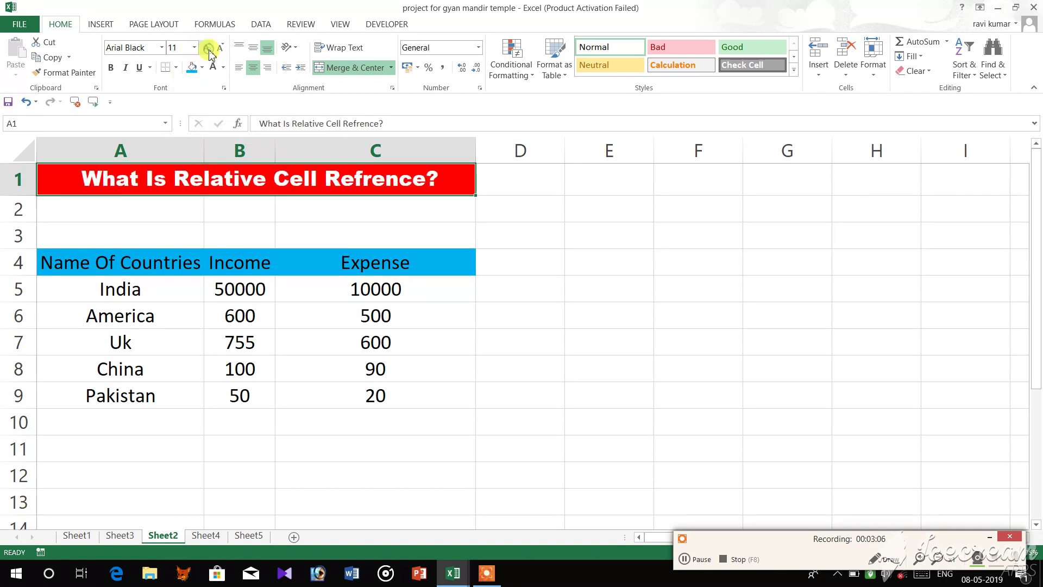
pyautogui.click(219, 48)
pyautogui.click(219, 48)
pyautogui.click(220, 48)
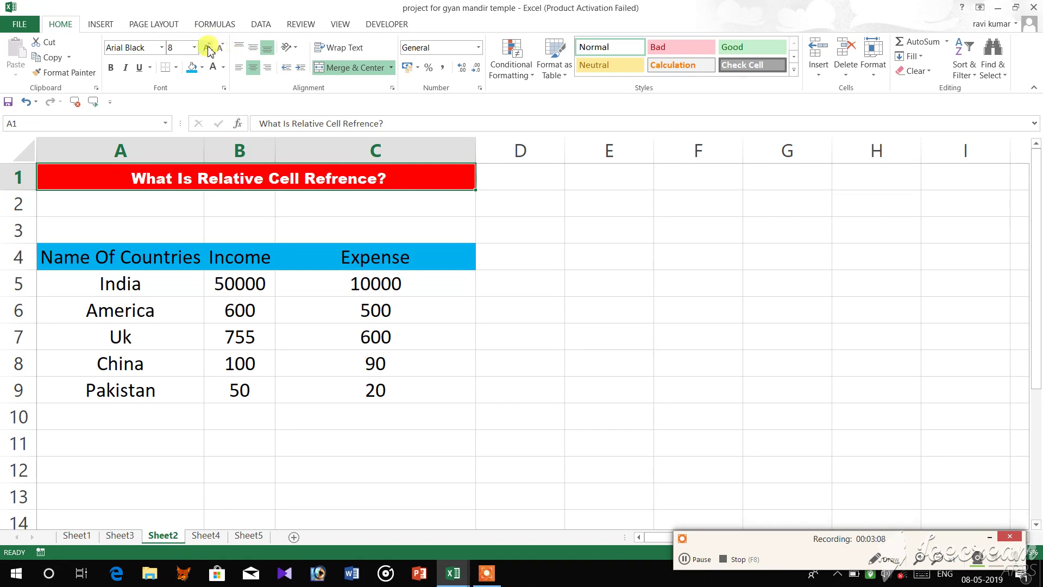
pyautogui.click(207, 49)
pyautogui.click(208, 49)
pyautogui.click(208, 49)
pyautogui.click(207, 49)
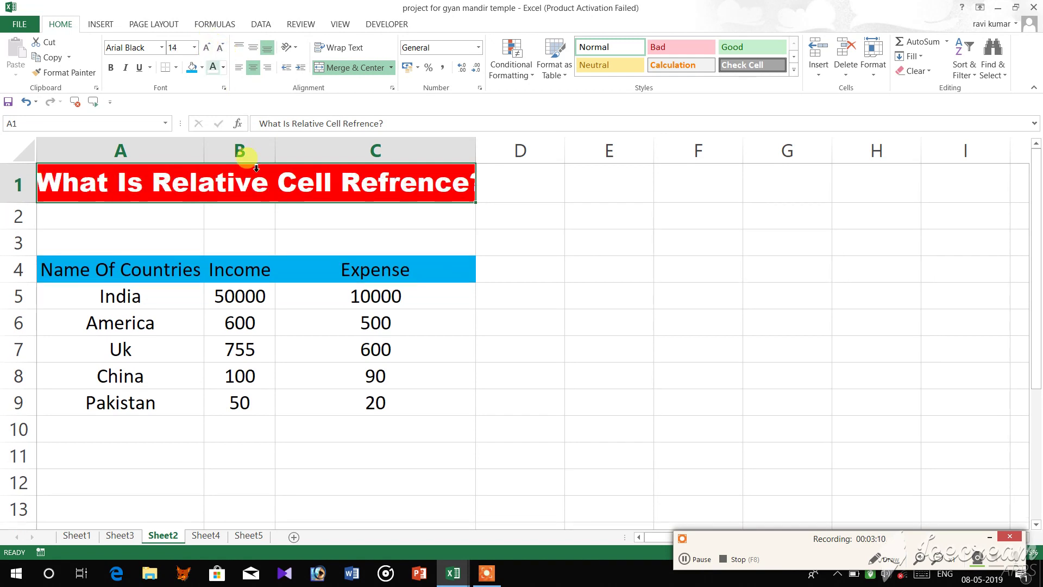
pyautogui.click(219, 47)
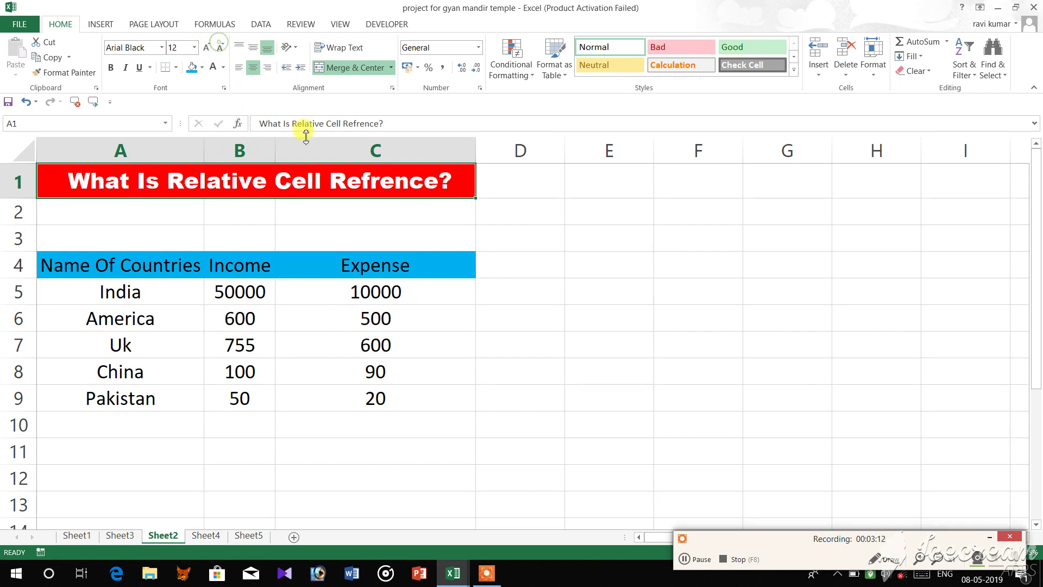
pyautogui.click(374, 365)
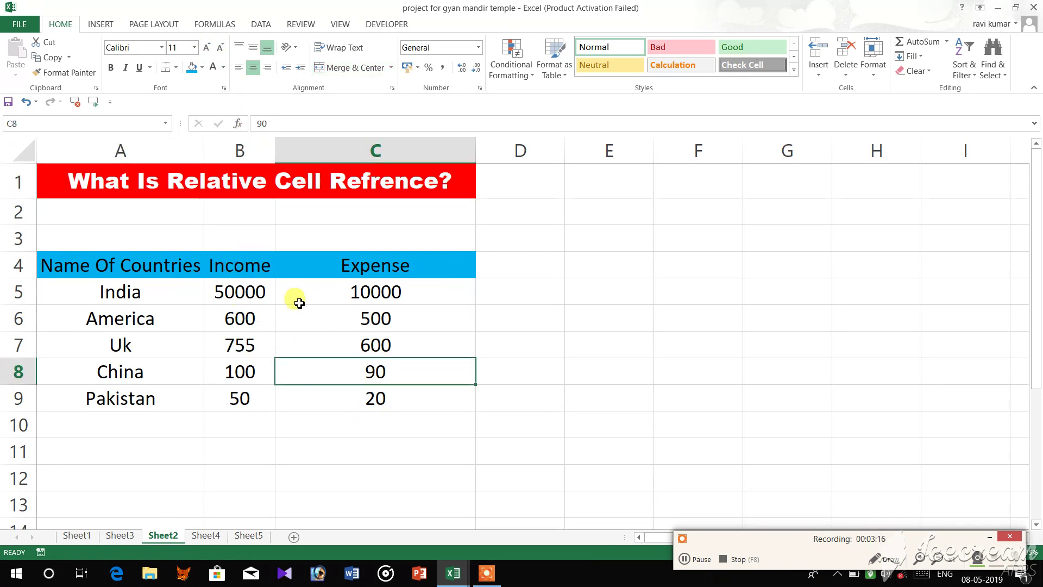
# Step: Apply All Borders to the country data cells A5:C9
pyautogui.moveTo(124, 301); pyautogui.dragTo(365, 396)
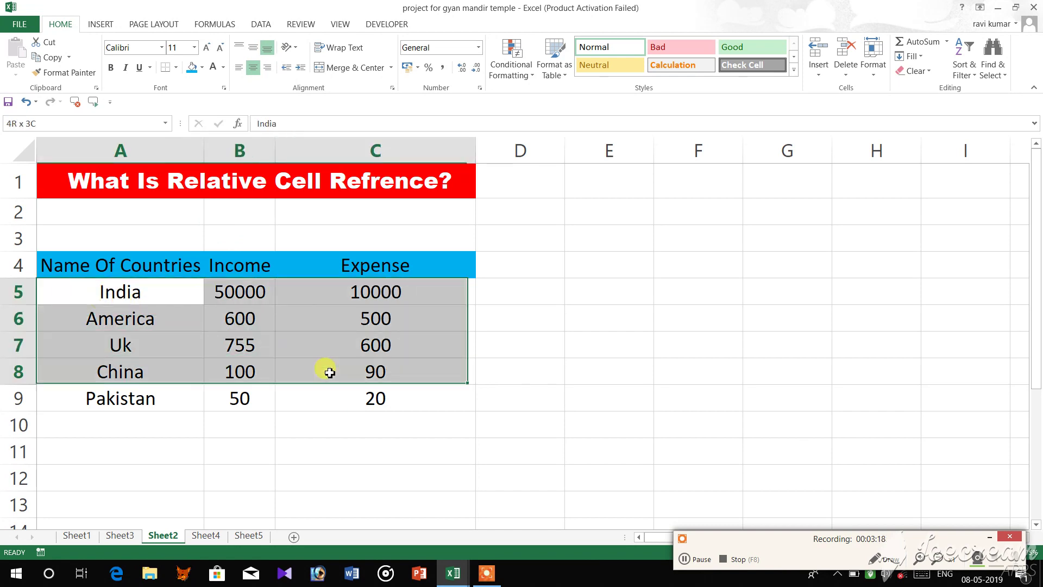
pyautogui.click(175, 67)
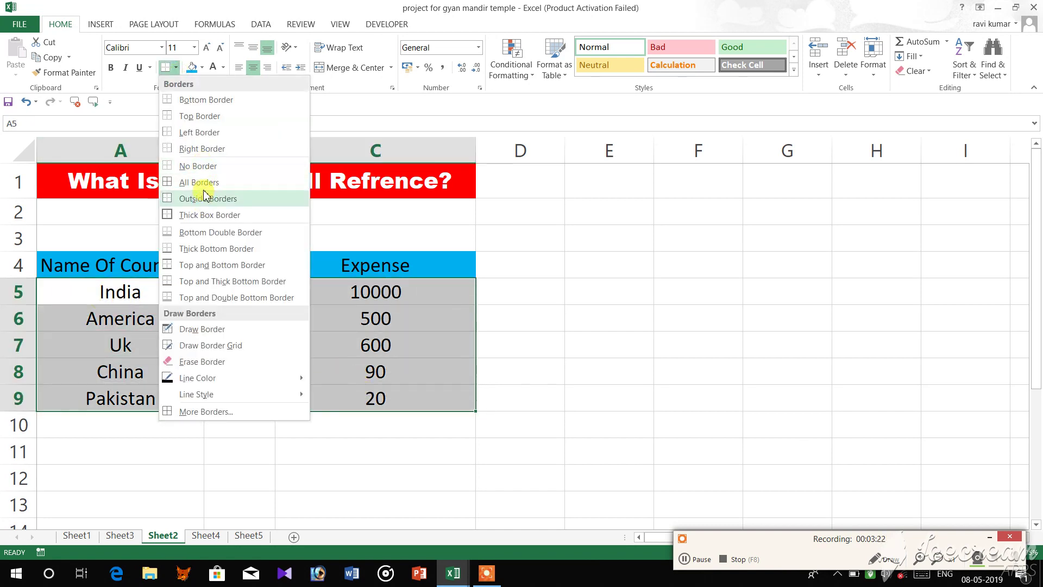
pyautogui.click(200, 182)
pyautogui.click(250, 342)
pyautogui.click(310, 473)
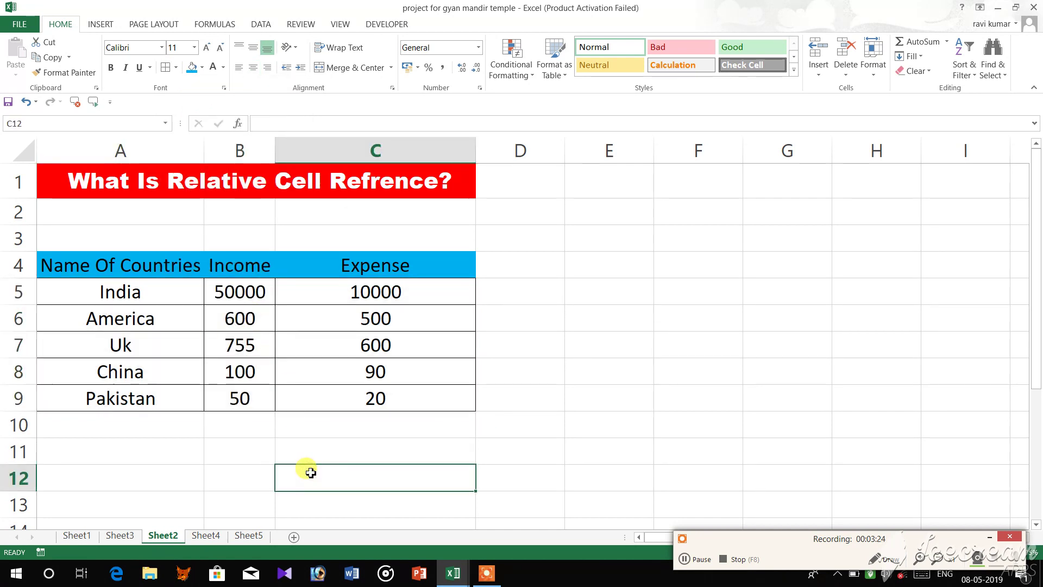
# Step: Reselect A5:C9 and reopen the border styles without changing anything
pyautogui.moveTo(84, 298); pyautogui.dragTo(398, 413)
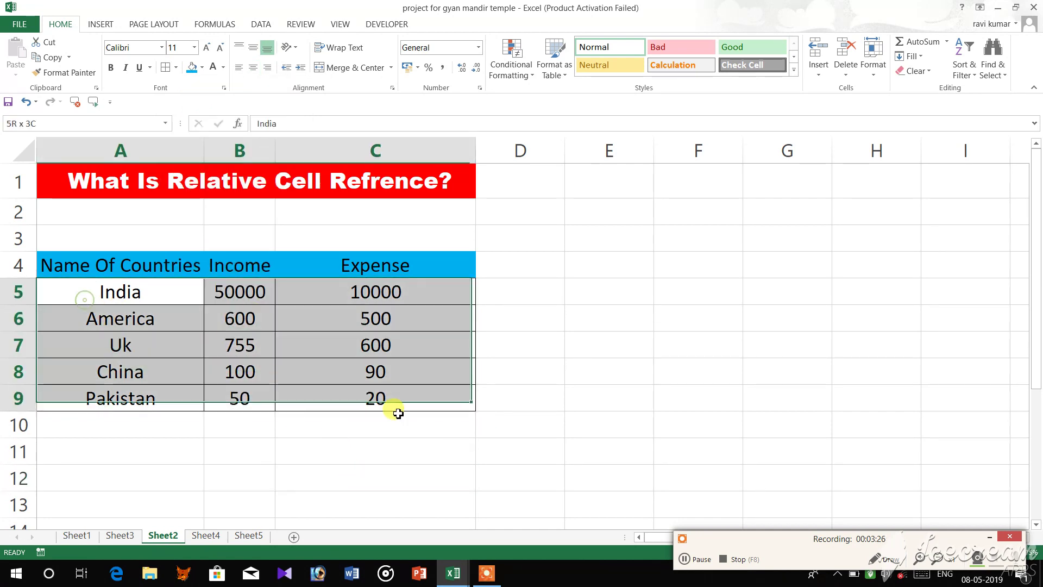
pyautogui.moveTo(93, 298); pyautogui.dragTo(109, 320)
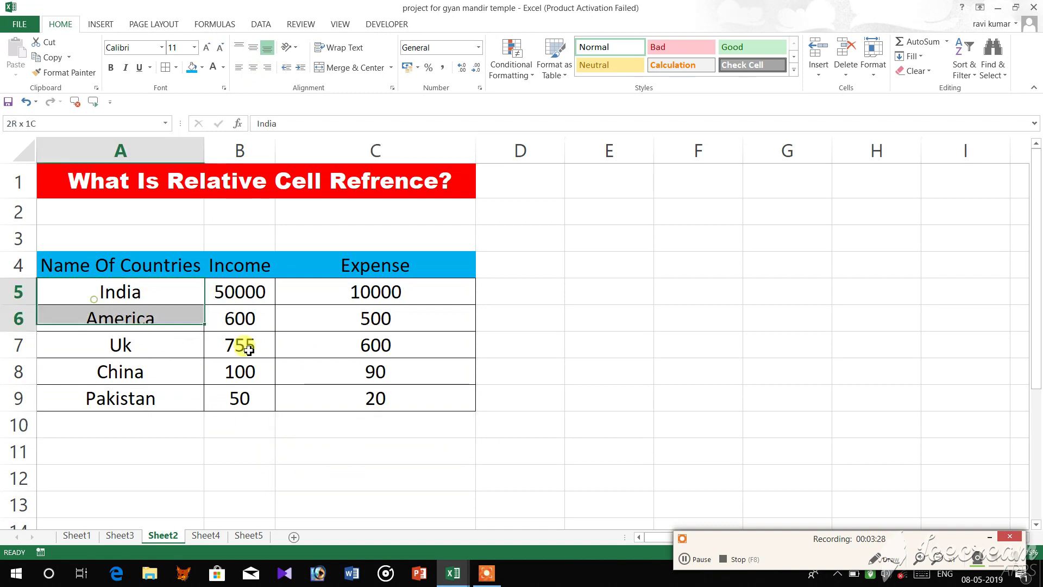
pyautogui.moveTo(248, 349); pyautogui.dragTo(338, 391)
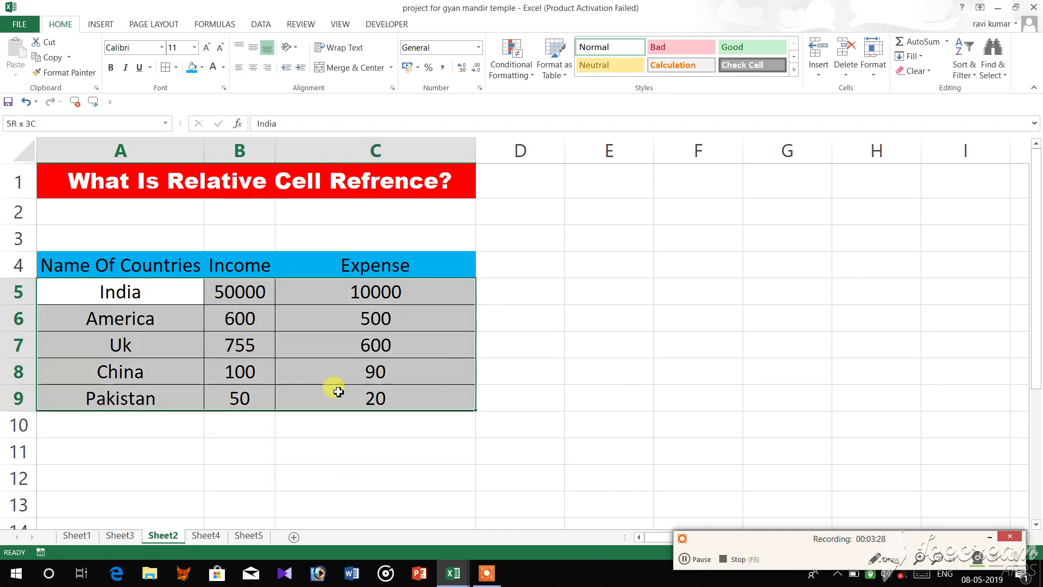
pyautogui.click(176, 68)
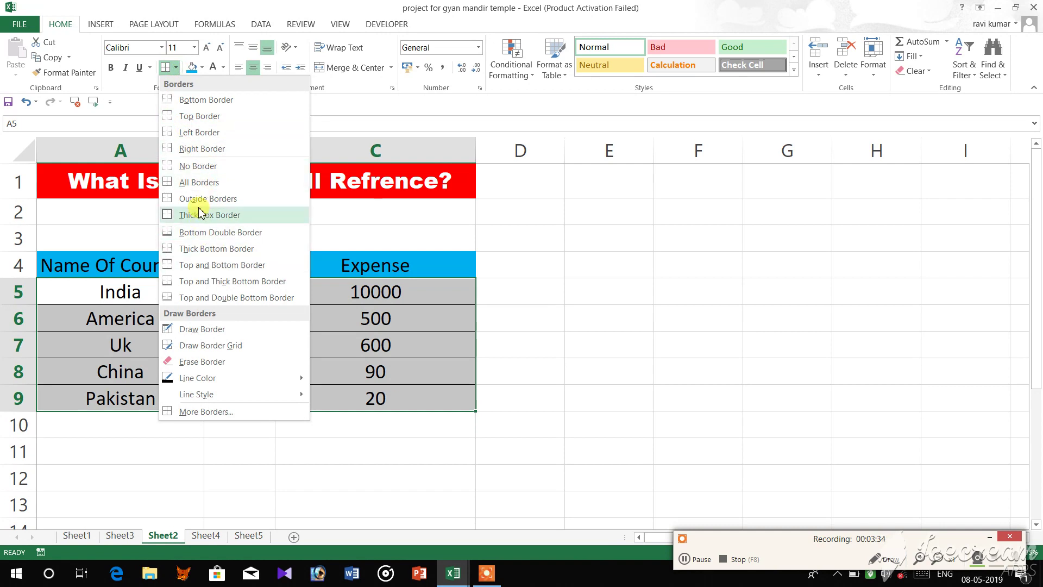
pyautogui.click(198, 170)
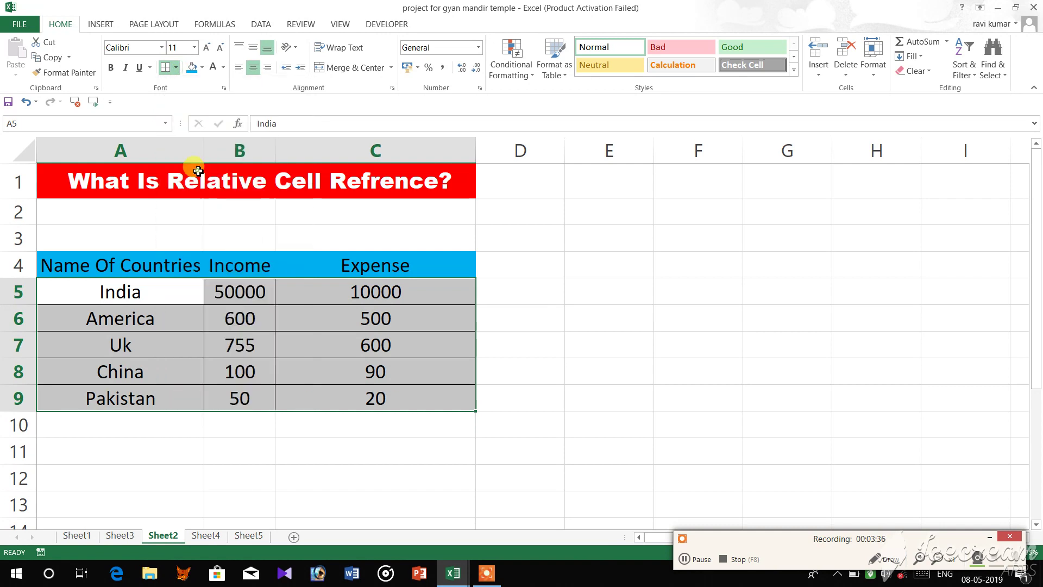
# Step: Put a Thick Box Border around the table A4:C9
pyautogui.click(329, 423)
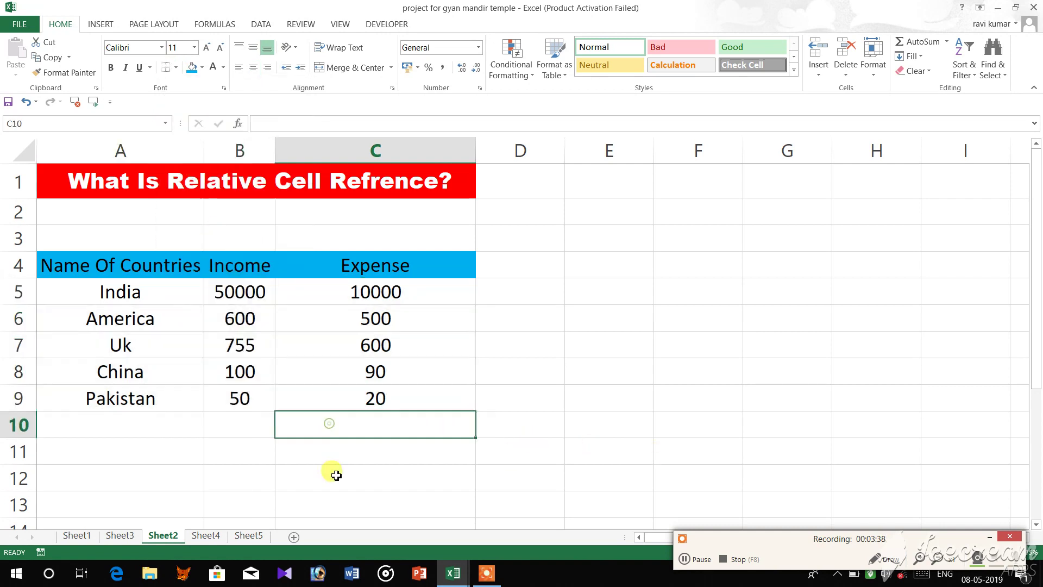
pyautogui.click(98, 267)
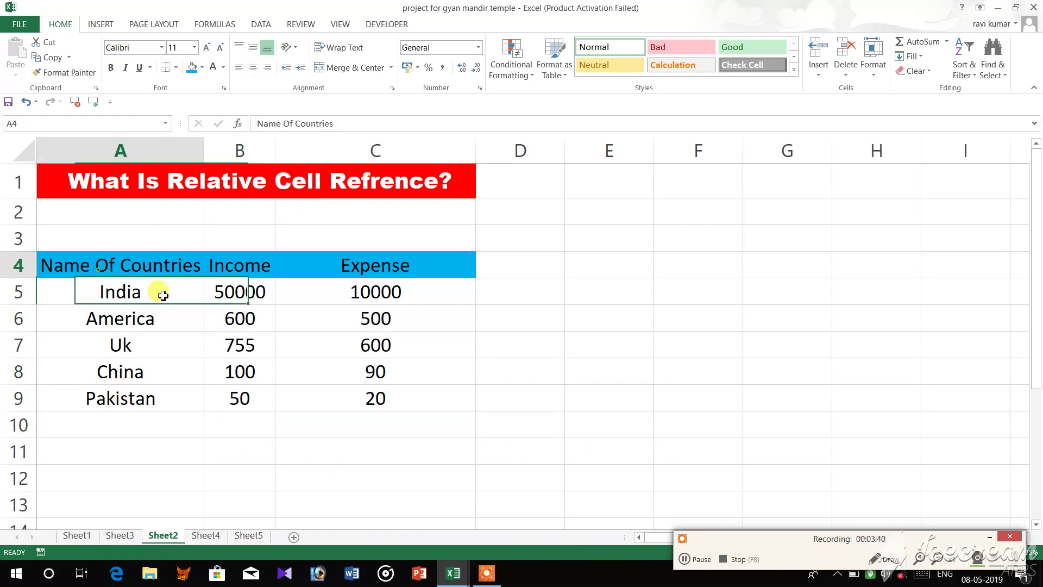
pyautogui.moveTo(163, 295); pyautogui.dragTo(349, 386)
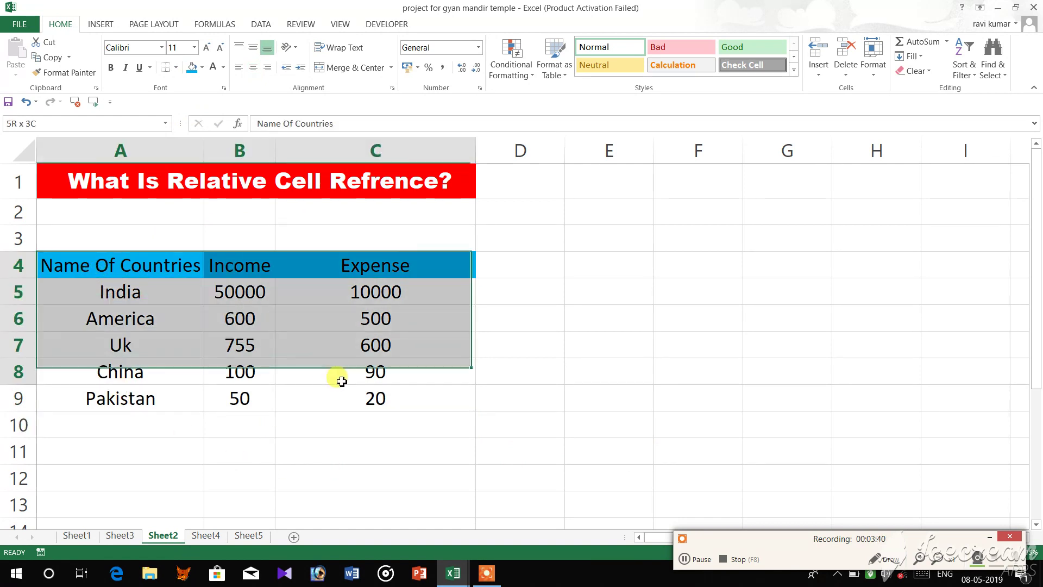
pyautogui.click(177, 67)
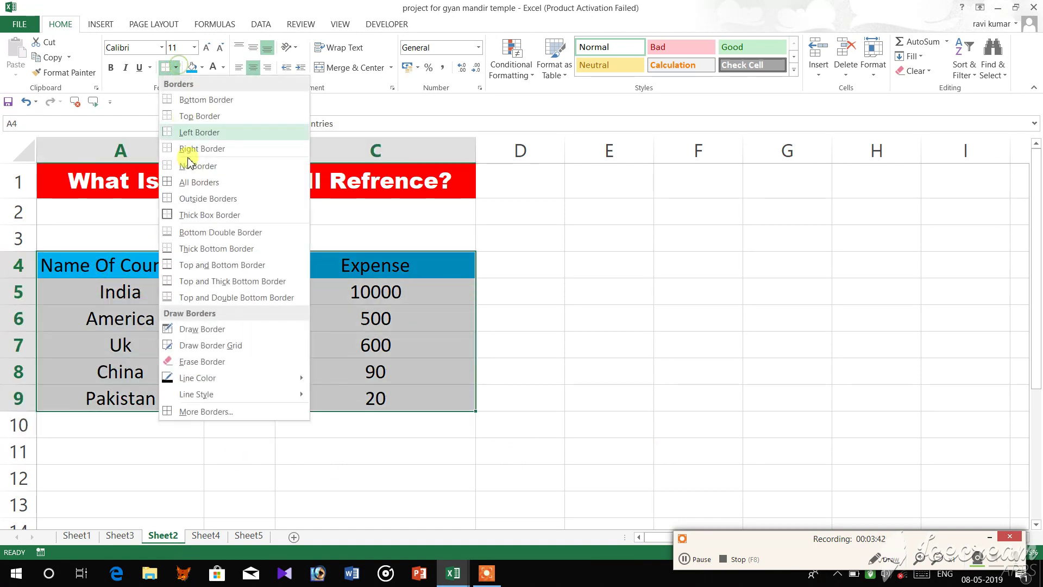
pyautogui.click(210, 214)
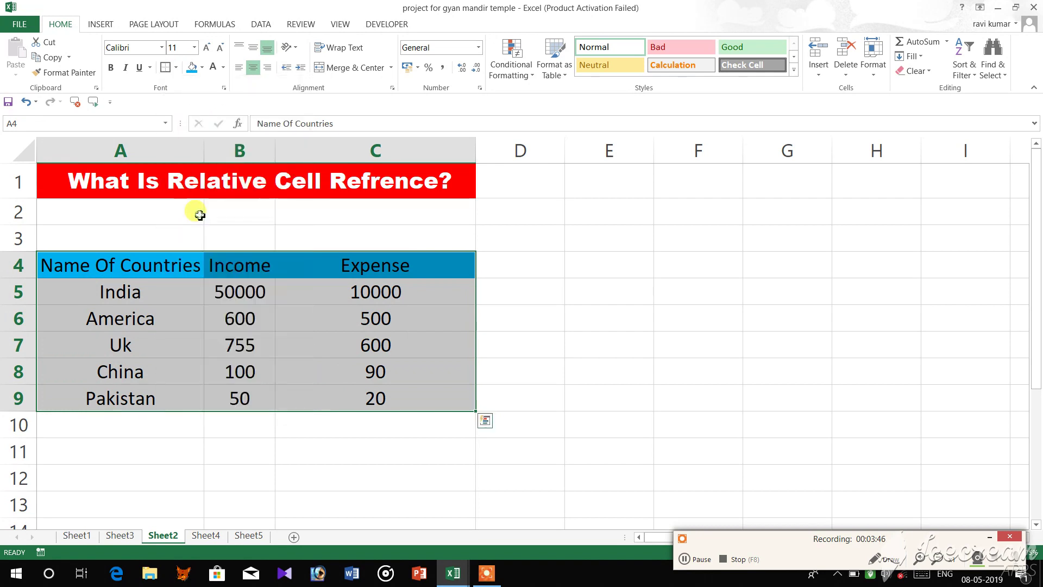
pyautogui.click(613, 397)
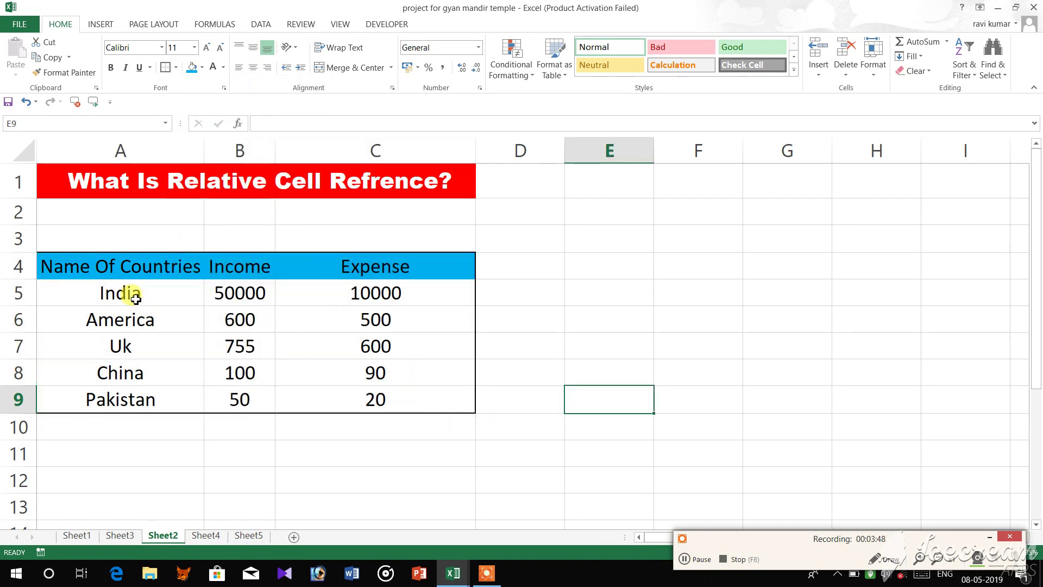
# Step: Apply All Borders to A4:C9 so every table cell is outlined
pyautogui.moveTo(128, 291)
pyautogui.mouseDown()
pyautogui.moveTo(340, 367)
pyautogui.moveTo(347, 397)
pyautogui.mouseUp()
pyautogui.click(128, 268)
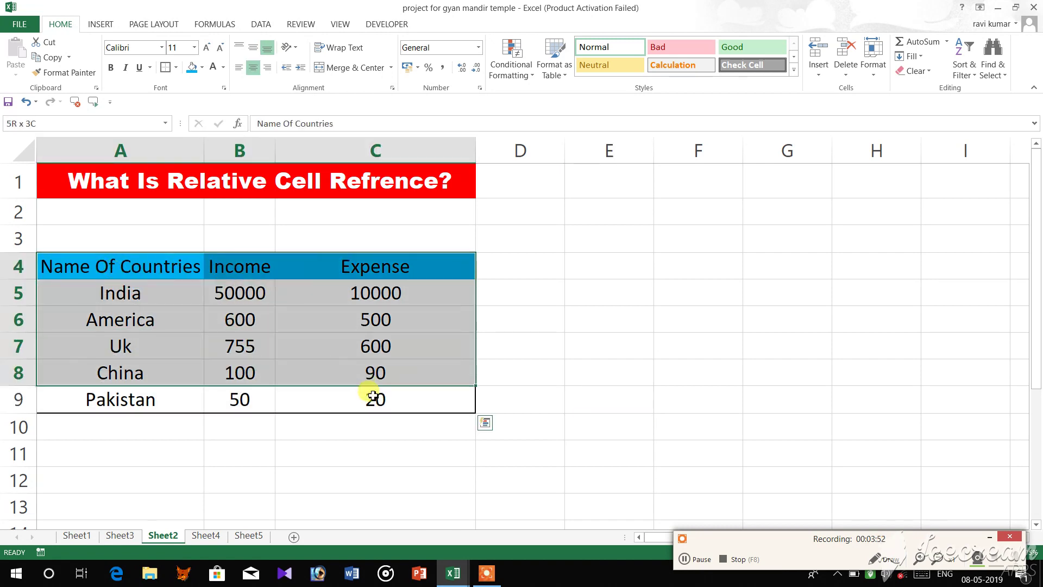
pyautogui.moveTo(261, 302); pyautogui.dragTo(369, 399)
pyautogui.click(177, 68)
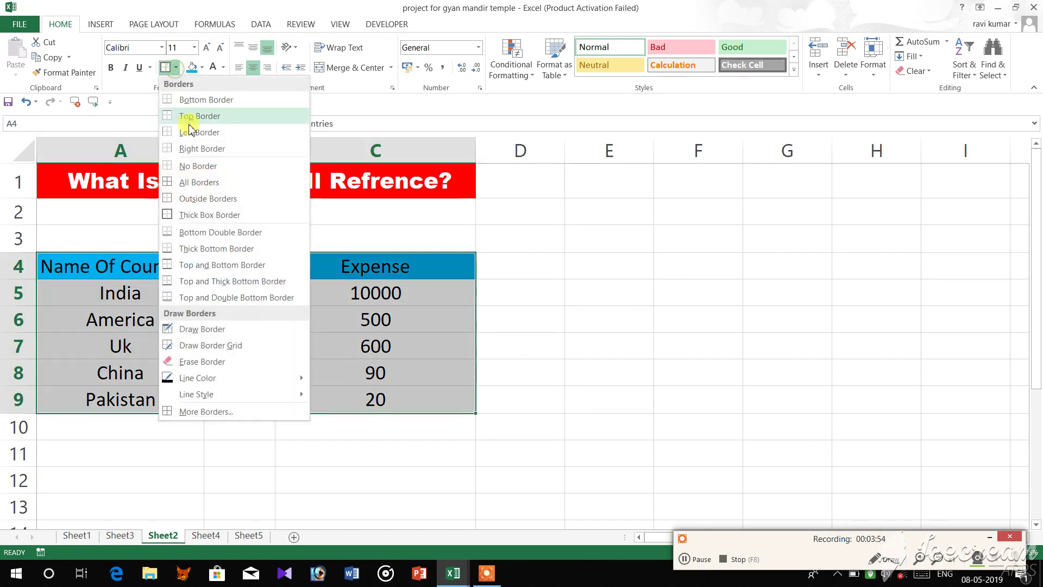
pyautogui.click(204, 179)
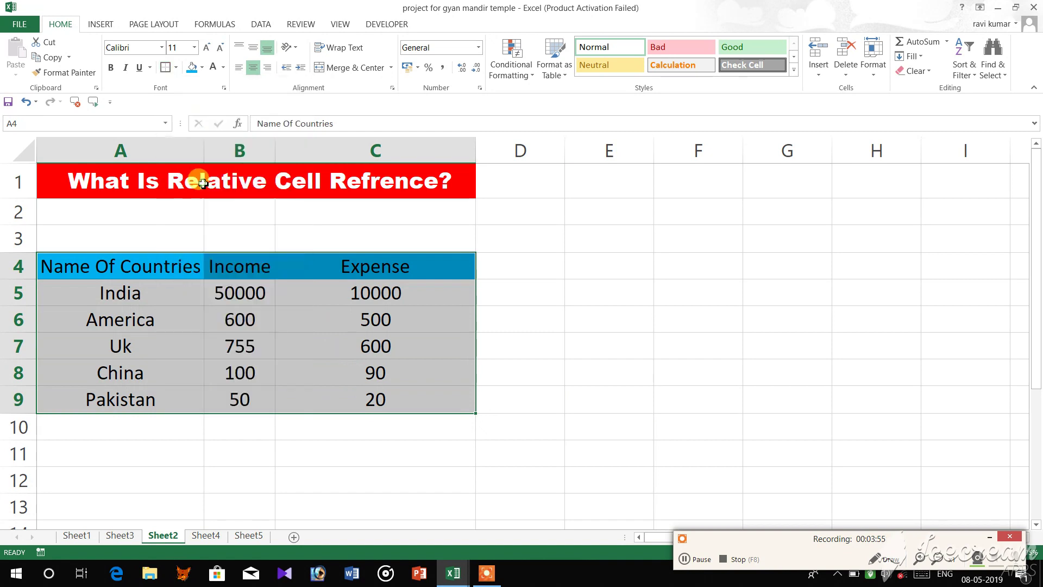
pyautogui.click(537, 340)
pyautogui.click(536, 433)
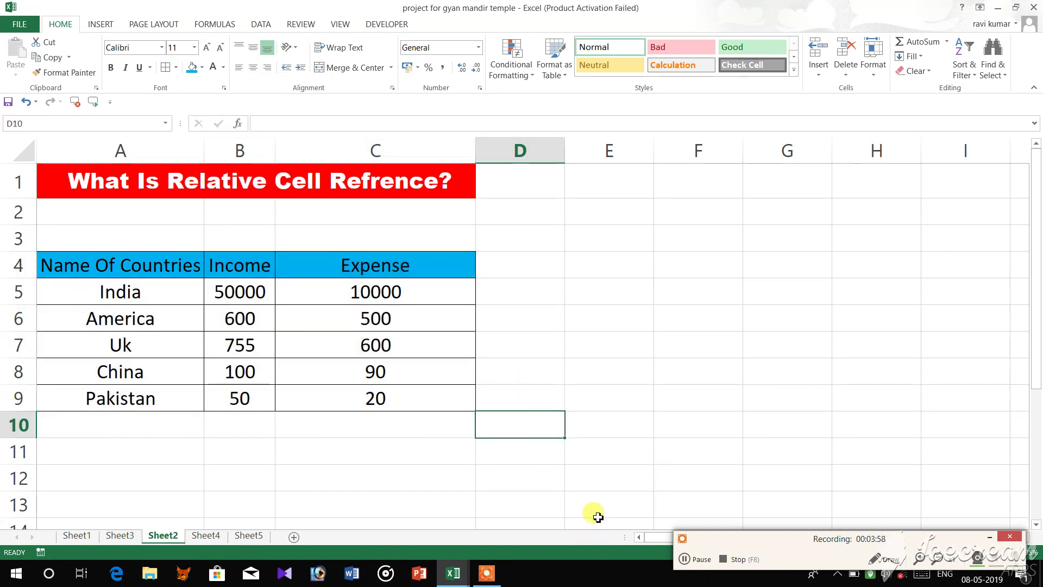
# Step: Set the border line colour to red and draw red edges by columns D and E
pyautogui.click(178, 69)
pyautogui.moveTo(198, 378)
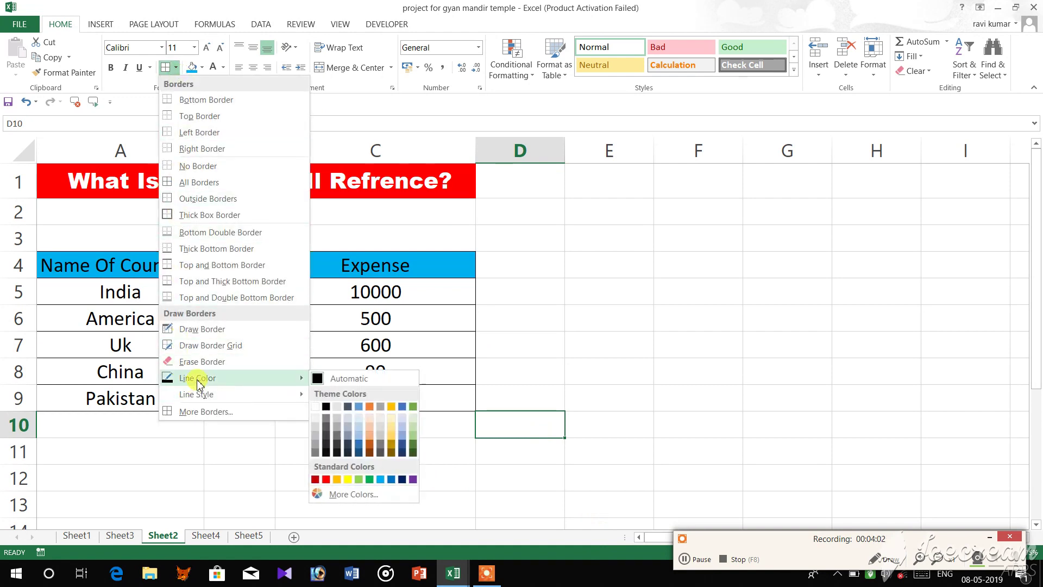
pyautogui.click(337, 479)
pyautogui.click(565, 355)
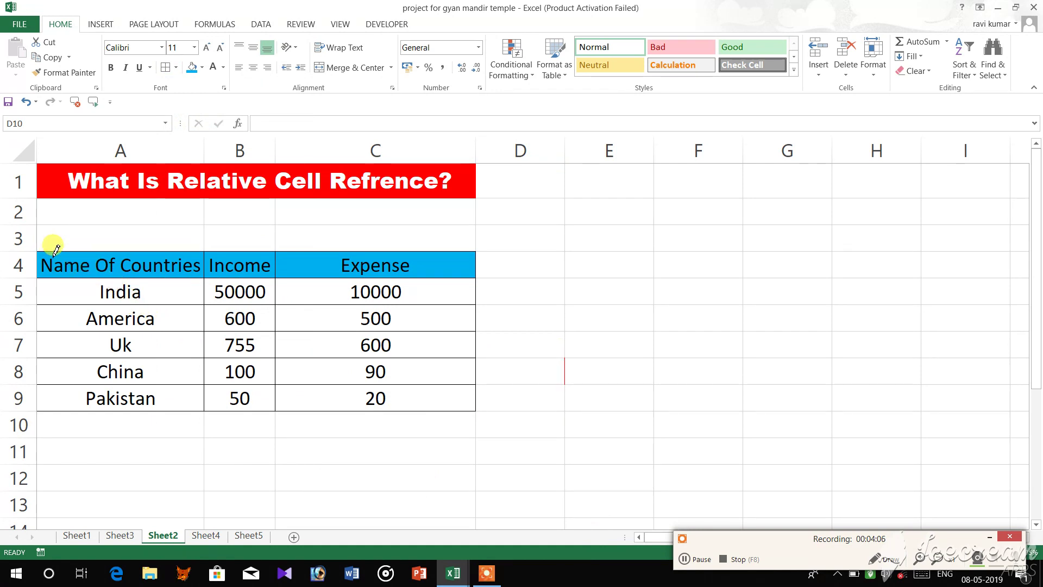
pyautogui.moveTo(40, 250)
pyautogui.mouseDown()
pyautogui.moveTo(386, 320)
pyautogui.moveTo(415, 263)
pyautogui.mouseUp()
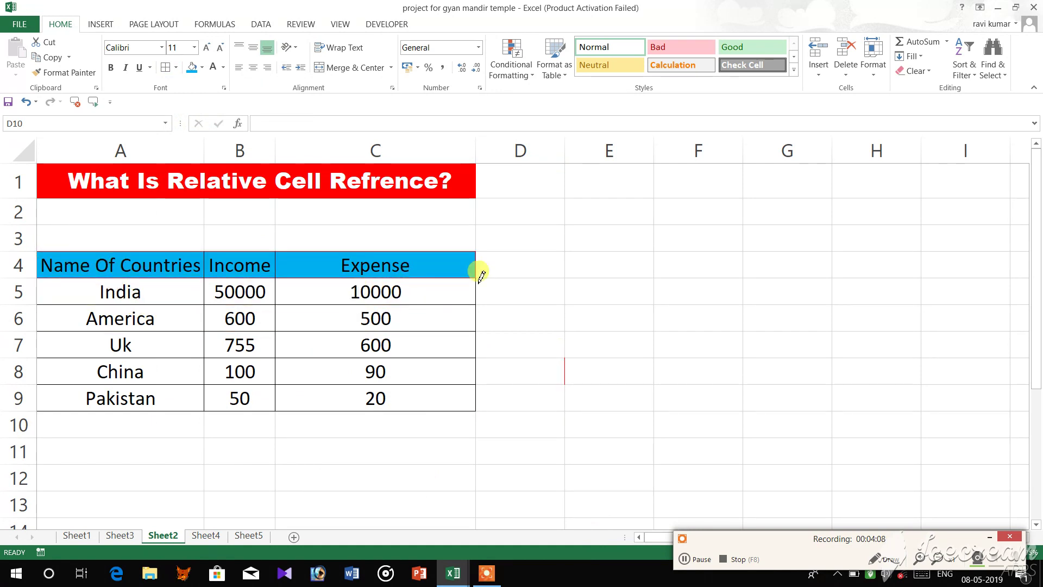
# Step: Draw red outlines around D4:E4 and F2:G6, plus red edges around the Income cells near B8
pyautogui.moveTo(496, 242); pyautogui.dragTo(601, 272)
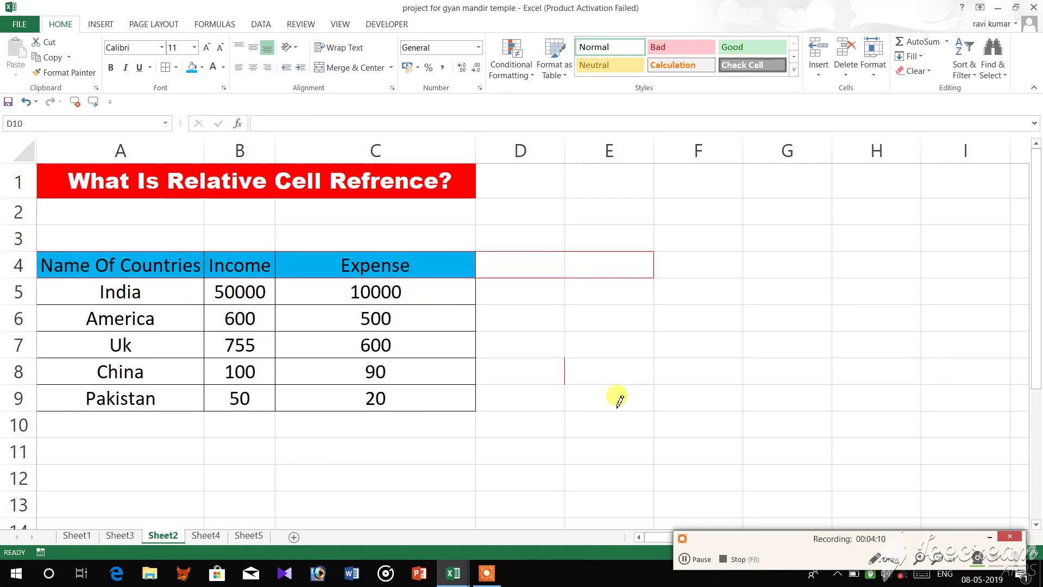
pyautogui.moveTo(671, 229); pyautogui.dragTo(744, 309)
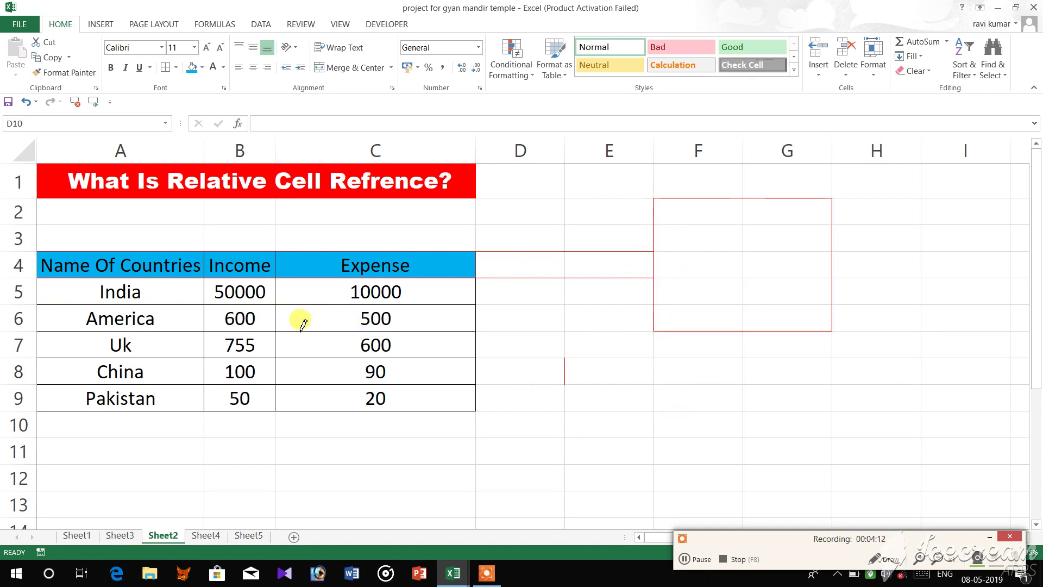
pyautogui.moveTo(185, 291); pyautogui.dragTo(270, 363)
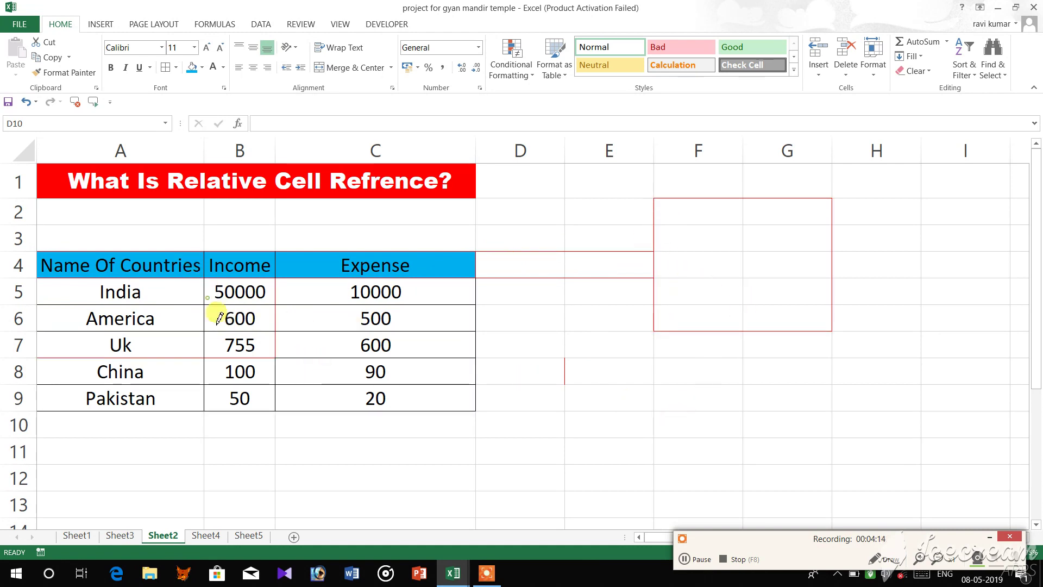
pyautogui.click(270, 363)
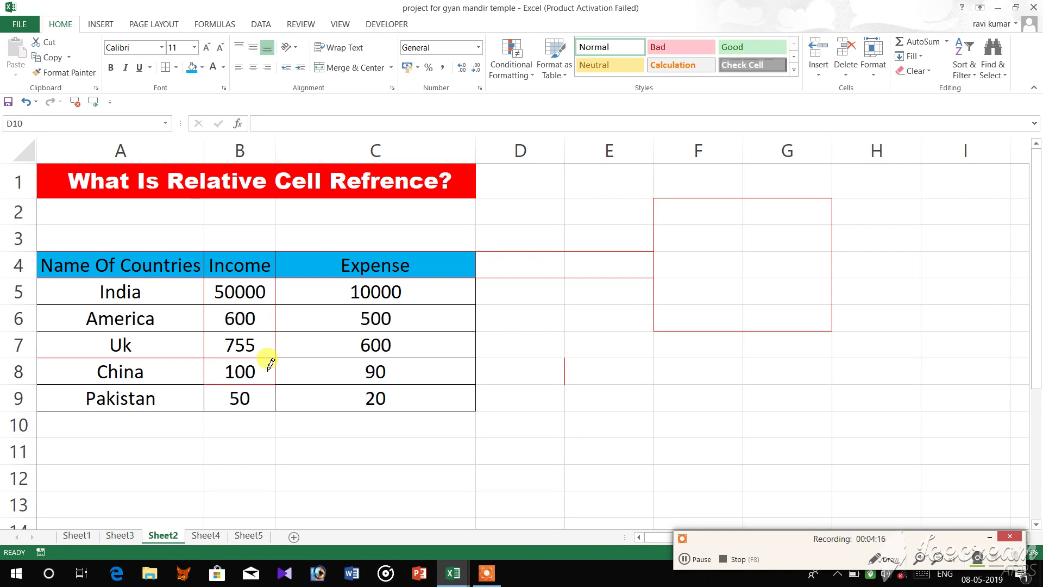